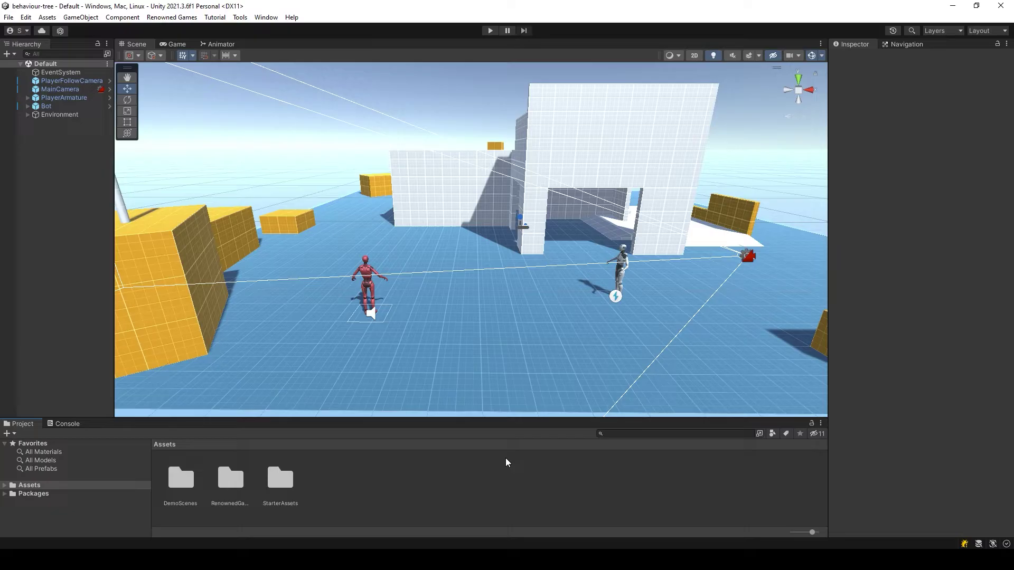
# Create a Renowned Games behaviour tree asset named BT_Bot in the Assets folder.
pyautogui.click(59, 98)
pyautogui.click(57, 106)
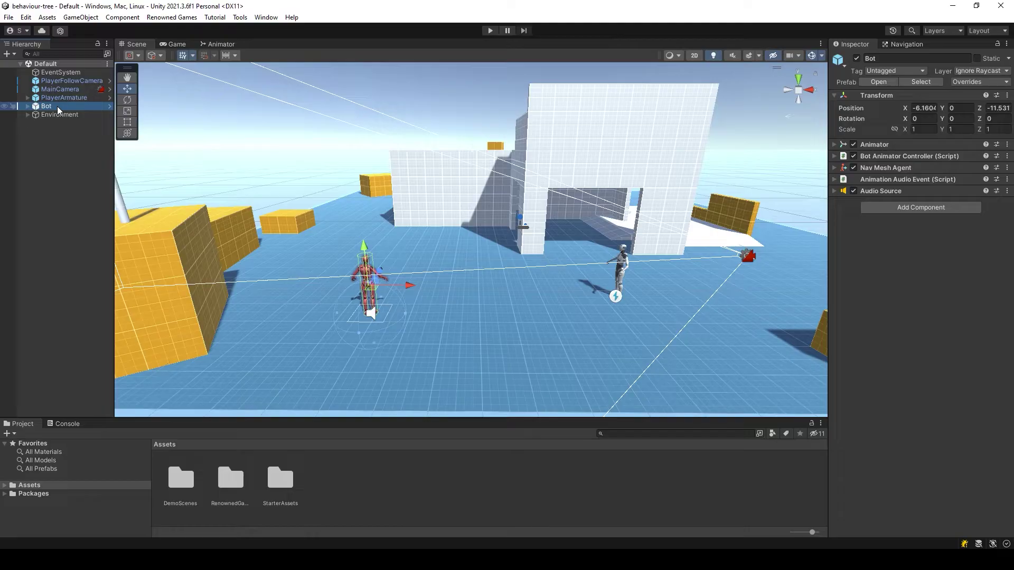
pyautogui.rightClick(383, 477)
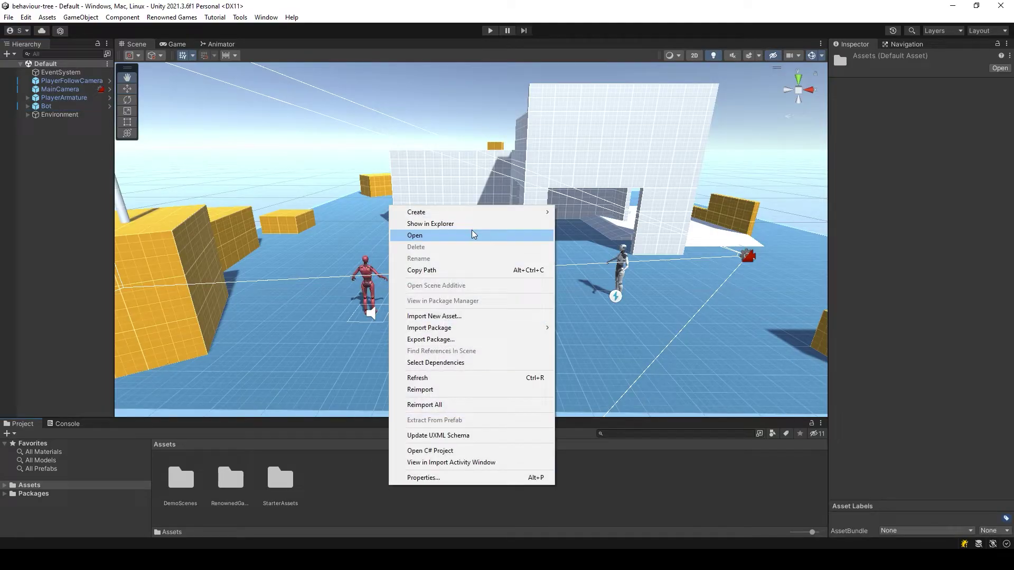
pyautogui.moveTo(507, 212)
pyautogui.moveTo(670, 42)
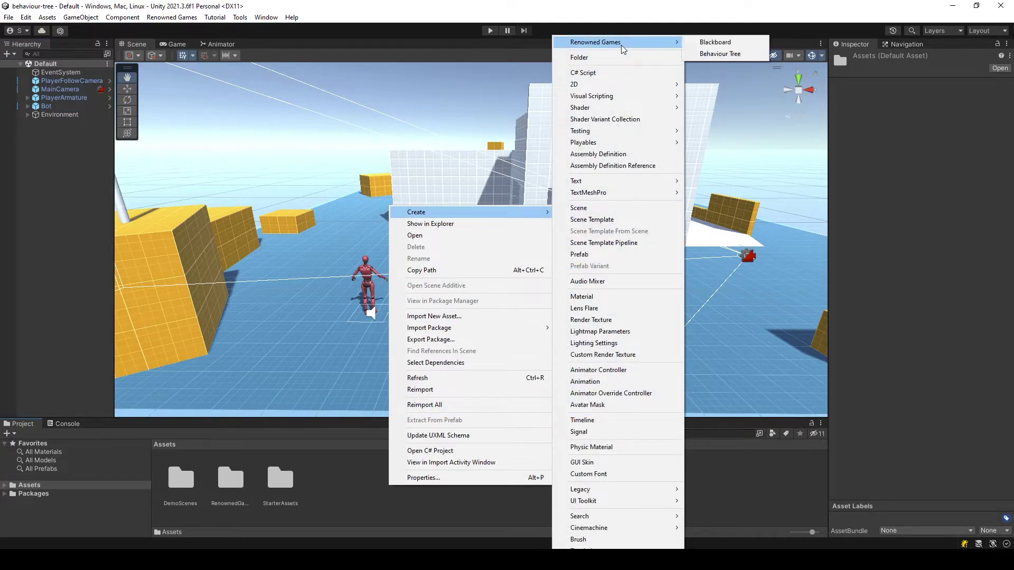
pyautogui.click(718, 55)
pyautogui.write('BT_Bot')
pyautogui.press('Return')
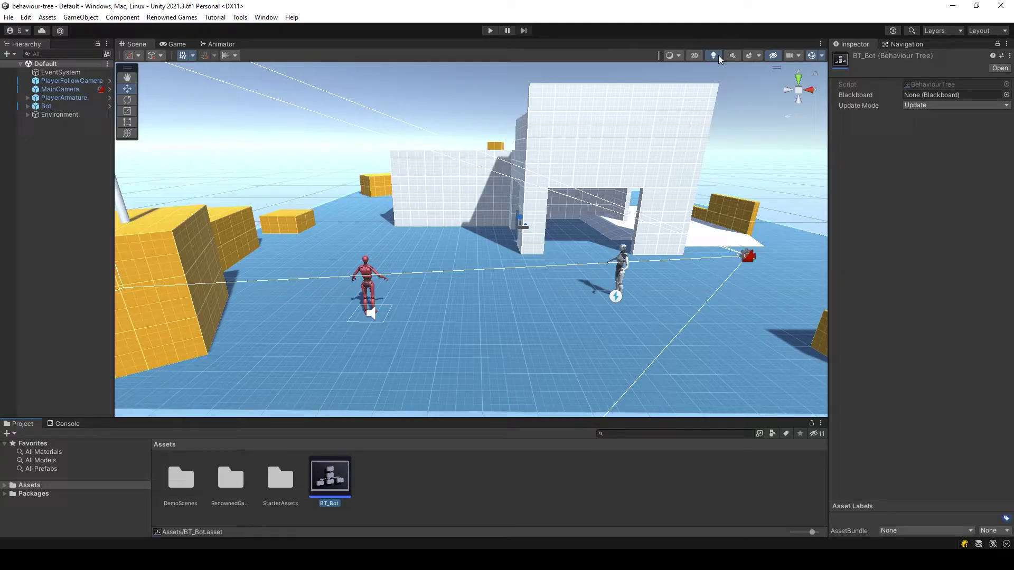
# Open BT_Bot in the Tree Graph window and dock it beside the Scene view.
pyautogui.doubleClick(340, 476)
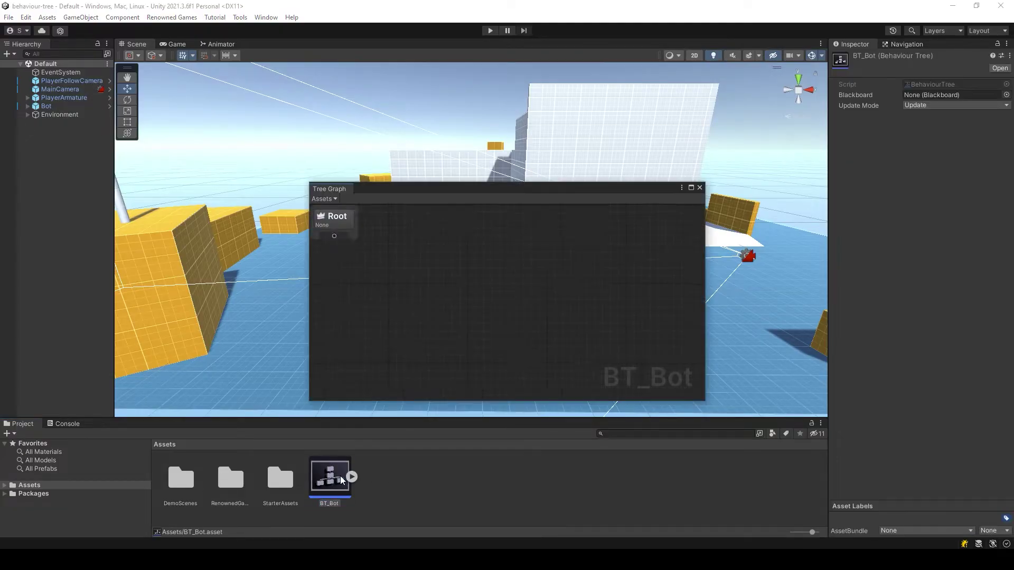
pyautogui.moveTo(343, 188); pyautogui.dragTo(412, 207)
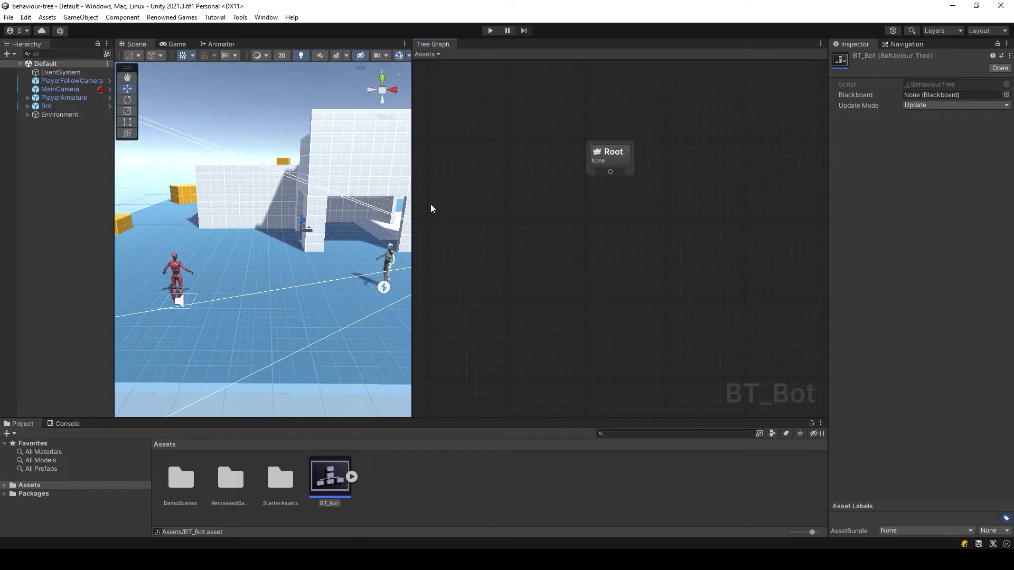
# Add a Random Position task node to the BT_Bot graph and place it below the Root node.
pyautogui.rightClick(577, 263)
pyautogui.click(591, 264)
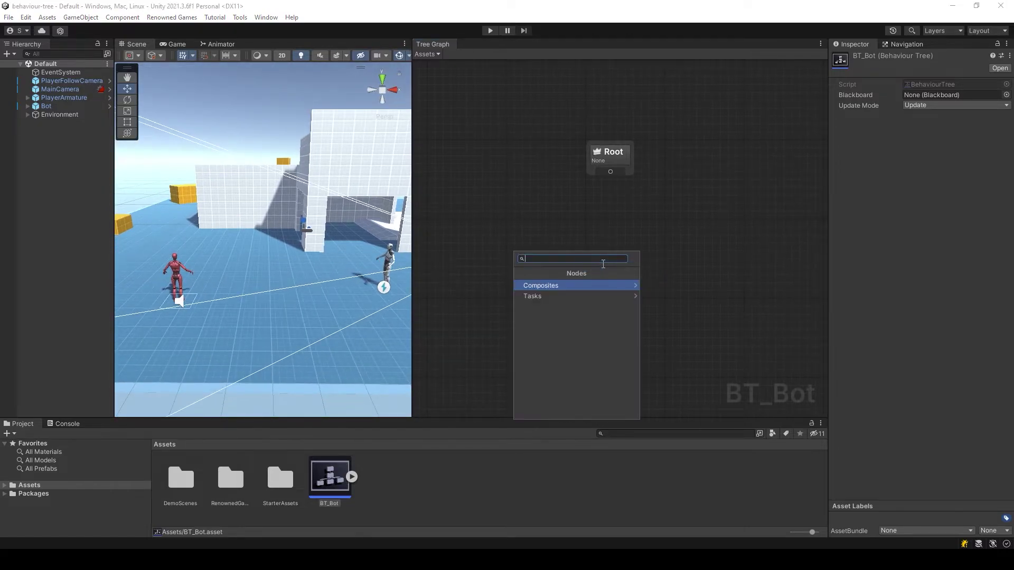
pyautogui.click(570, 298)
pyautogui.click(571, 298)
pyautogui.click(565, 299)
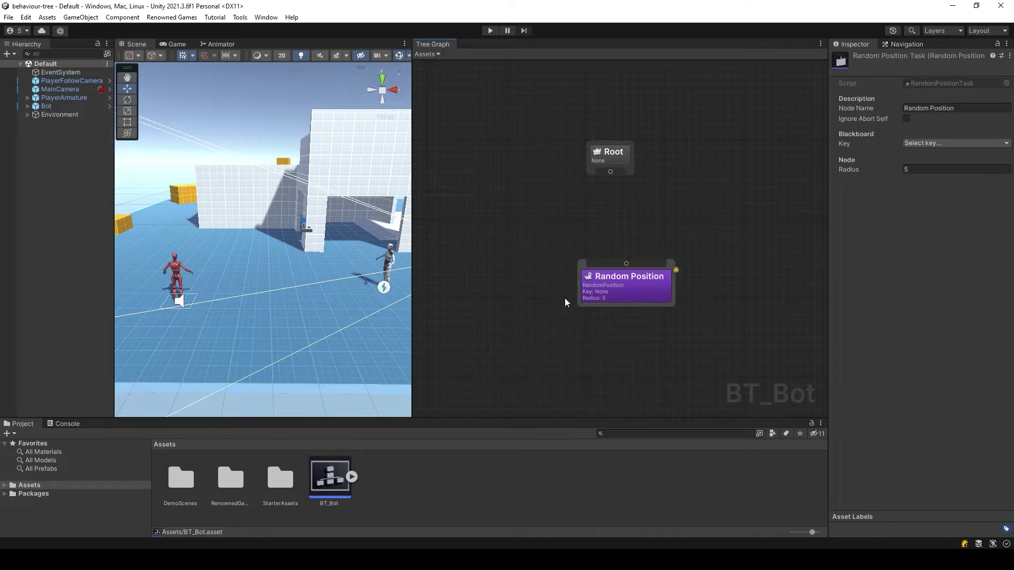
pyautogui.moveTo(611, 287); pyautogui.dragTo(568, 270)
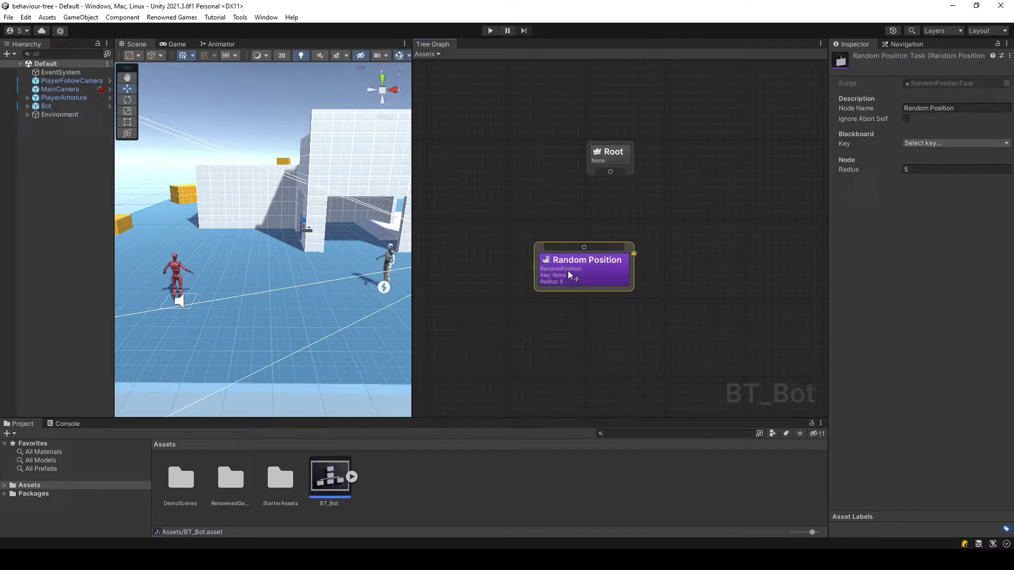
# Create a Renowned Games blackboard asset named BB_Bot in the Assets folder.
pyautogui.rightClick(441, 470)
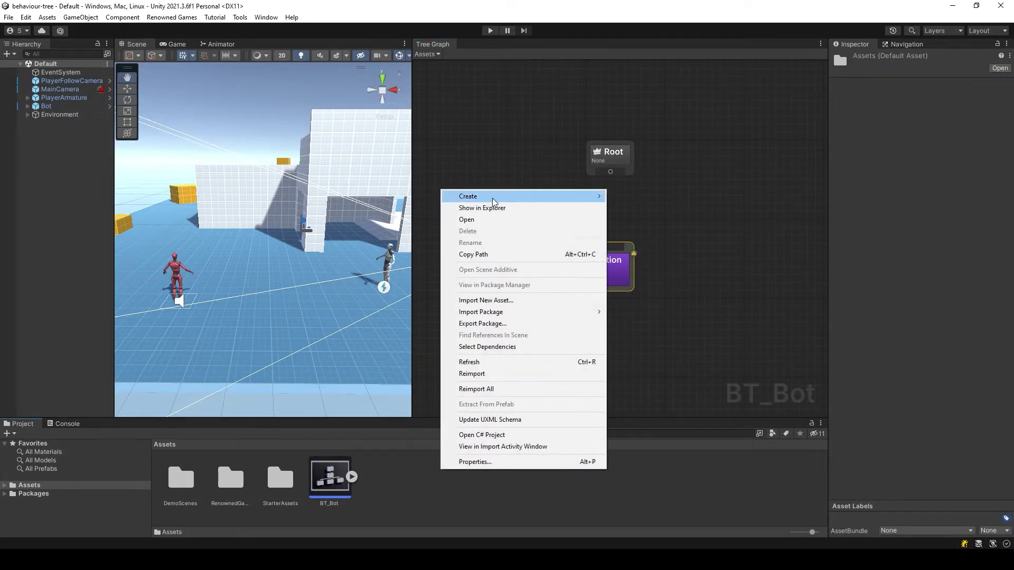
pyautogui.moveTo(492, 201)
pyautogui.moveTo(668, 42)
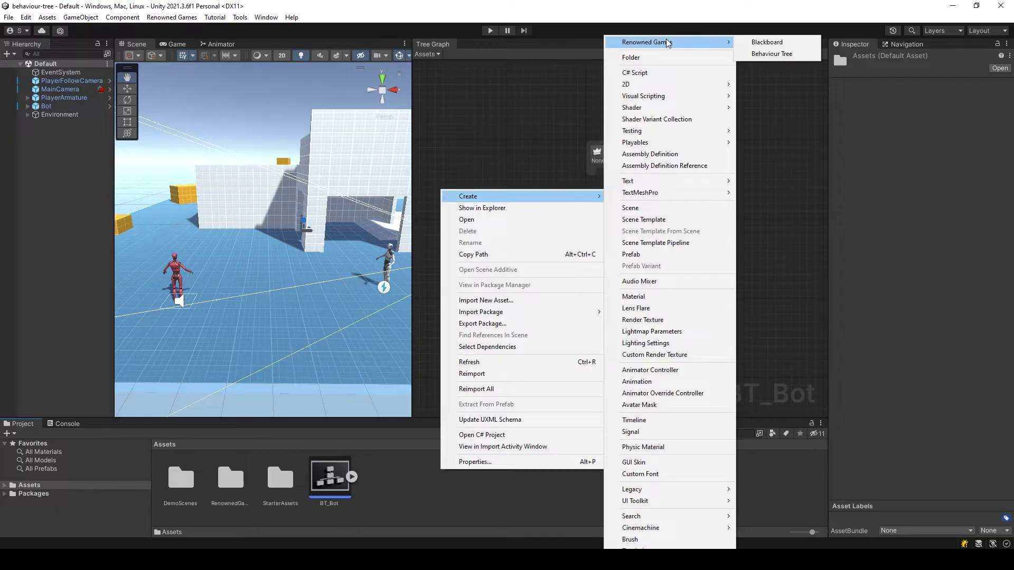
pyautogui.click(755, 45)
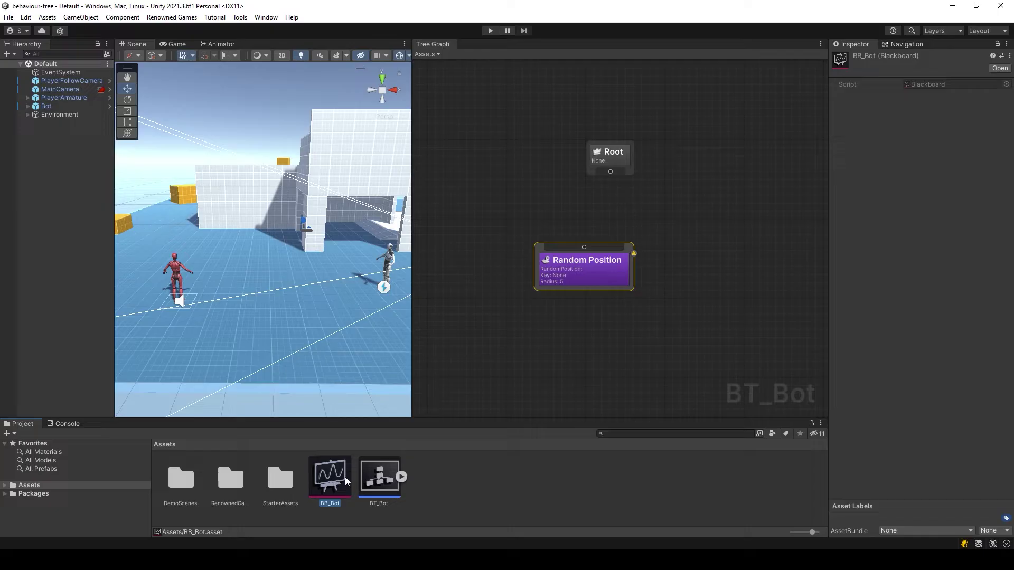
# Add a Vector3 key named position to the BB_Bot blackboard and close the blackboard windows.
pyautogui.doubleClick(323, 478)
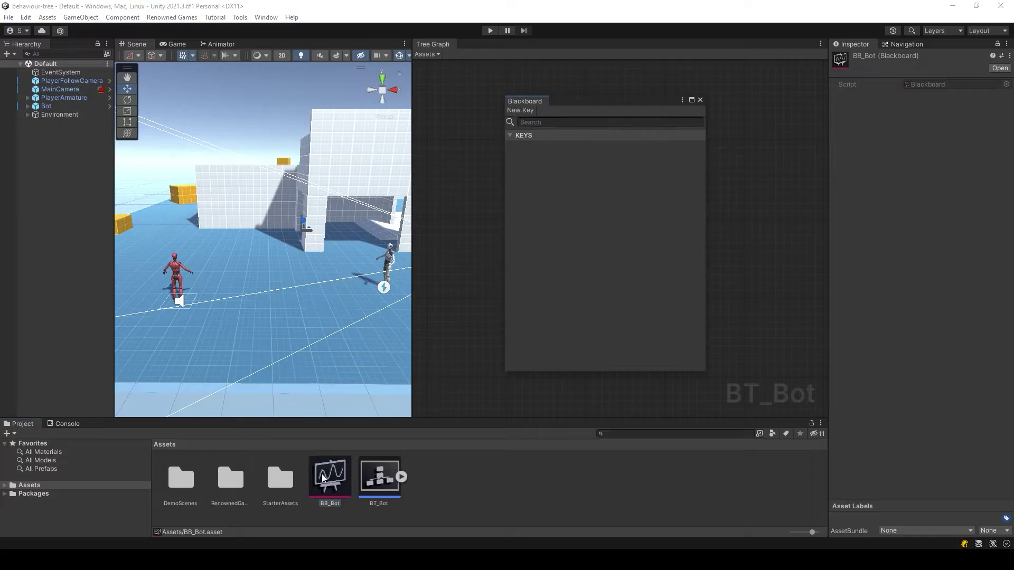
pyautogui.click(519, 109)
pyautogui.click(533, 195)
pyautogui.click(552, 146)
pyautogui.click(669, 293)
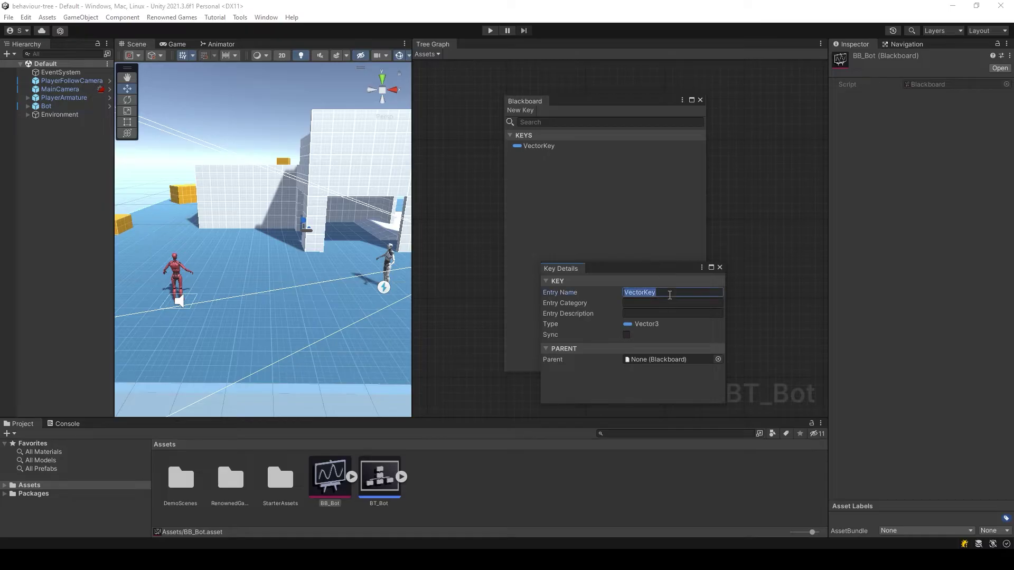
pyautogui.write('position')
pyautogui.click(719, 268)
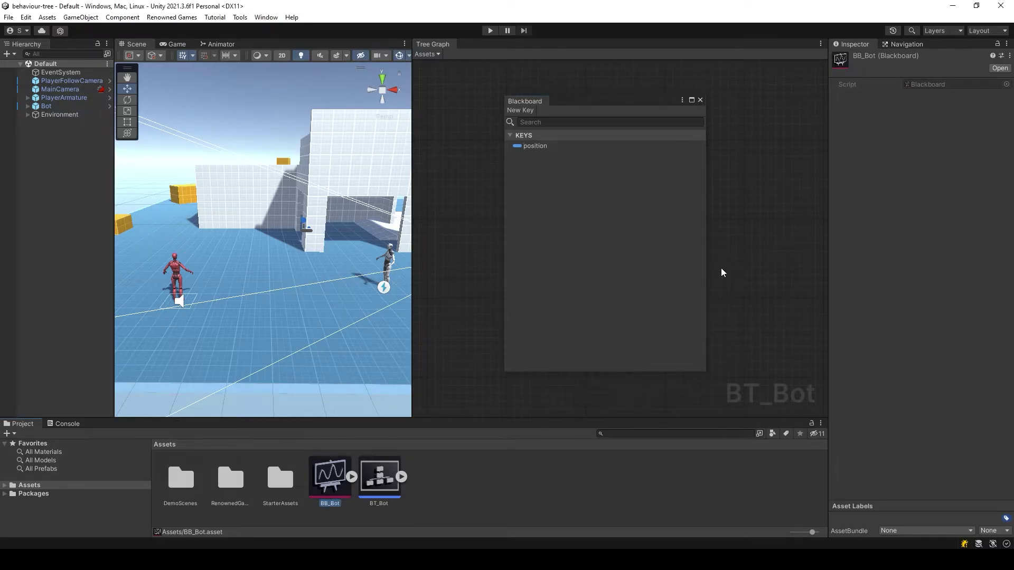
pyautogui.click(700, 99)
# Assign BB_Bot as the blackboard of the BT_Bot behaviour tree.
pyautogui.click(481, 469)
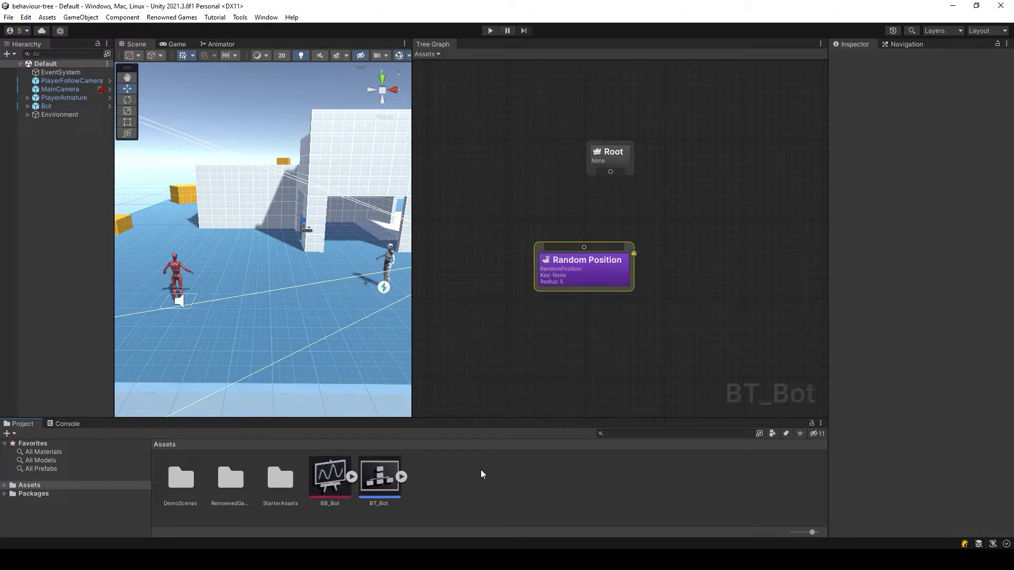
pyautogui.click(388, 473)
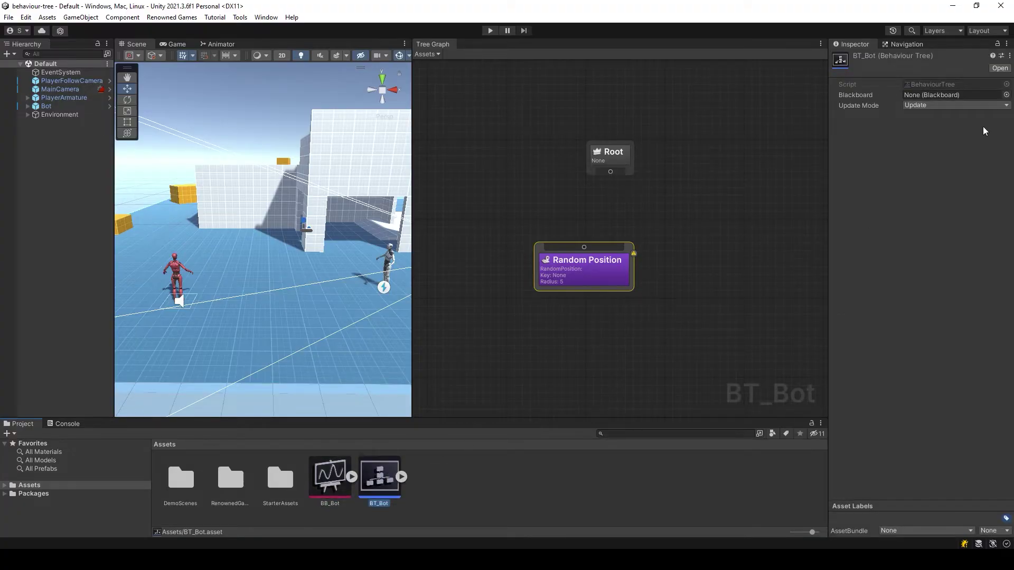
pyautogui.click(1005, 94)
pyautogui.doubleClick(907, 153)
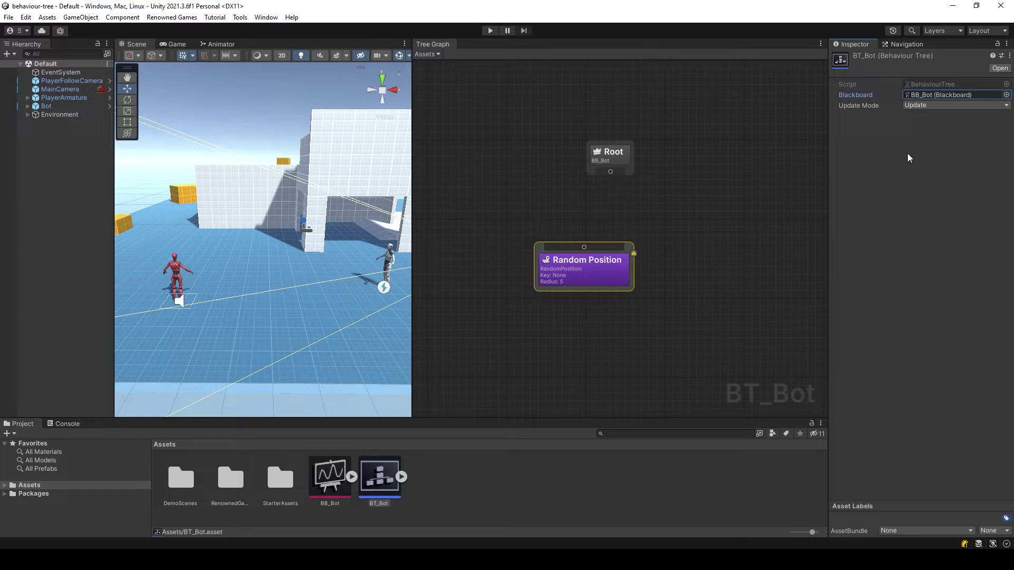
# Set the Random Position node's blackboard key to position.
pyautogui.click(655, 293)
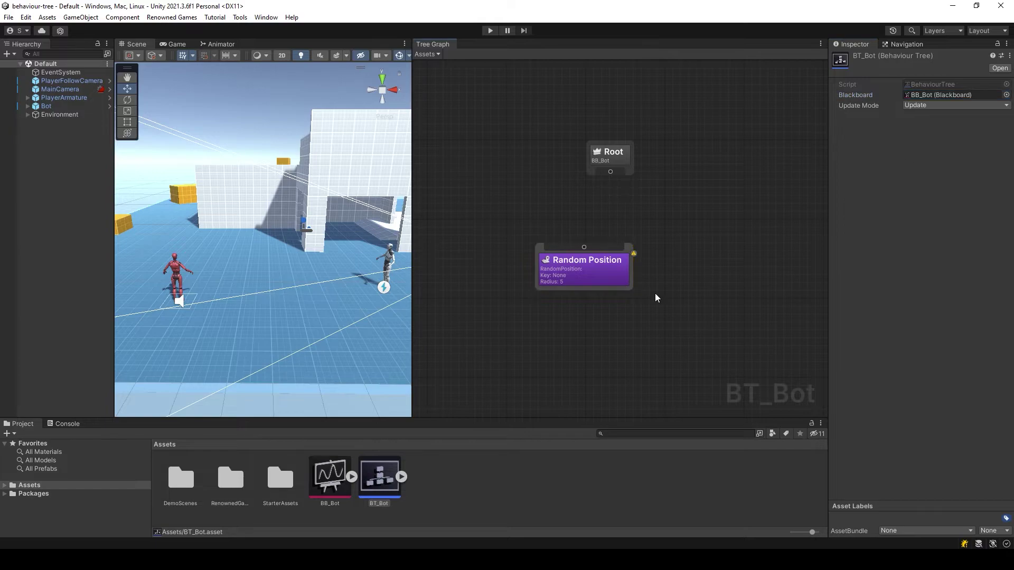
pyautogui.click(584, 273)
pyautogui.click(920, 143)
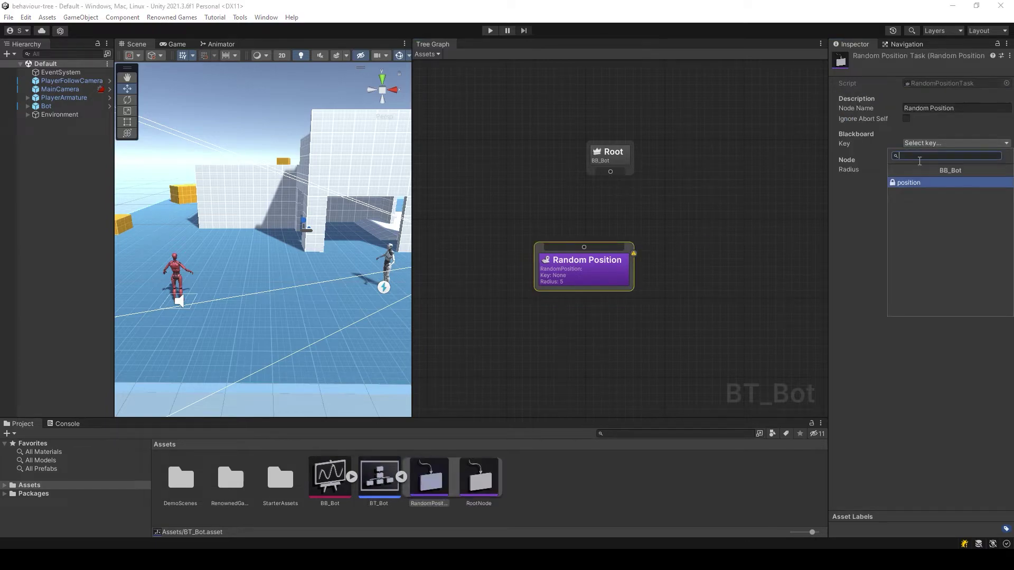
pyautogui.click(921, 182)
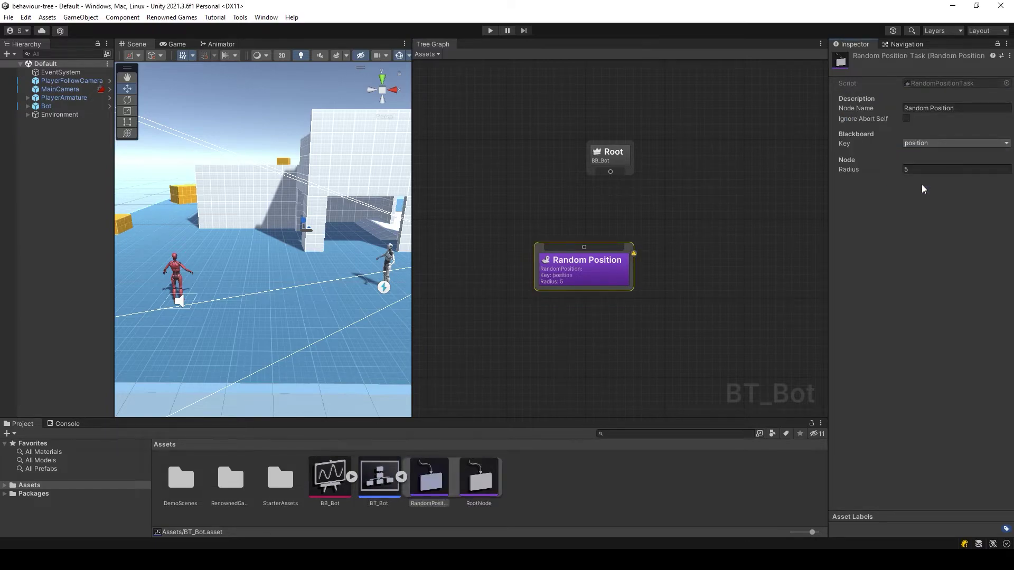
# Add a NavMesh Move To task node beside Random Position and set its blackboard key to position.
pyautogui.rightClick(653, 256)
pyautogui.click(667, 262)
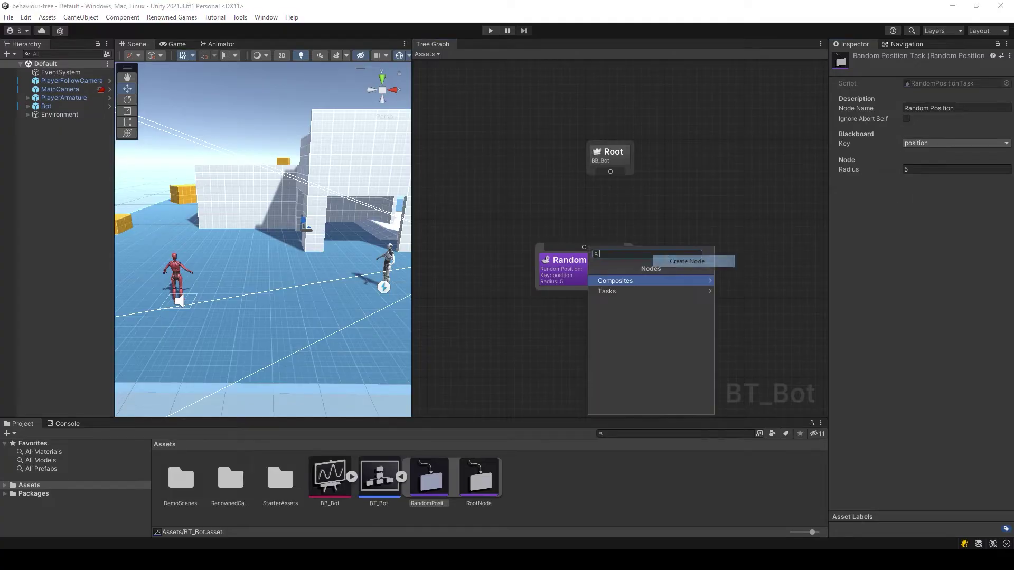
pyautogui.click(645, 292)
pyautogui.click(639, 291)
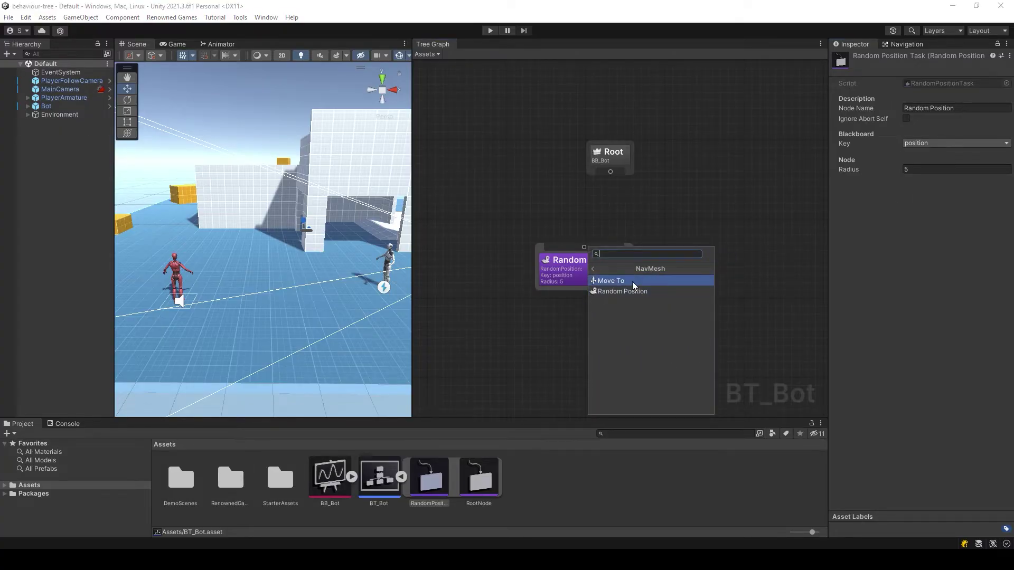
pyautogui.click(632, 281)
pyautogui.click(682, 282)
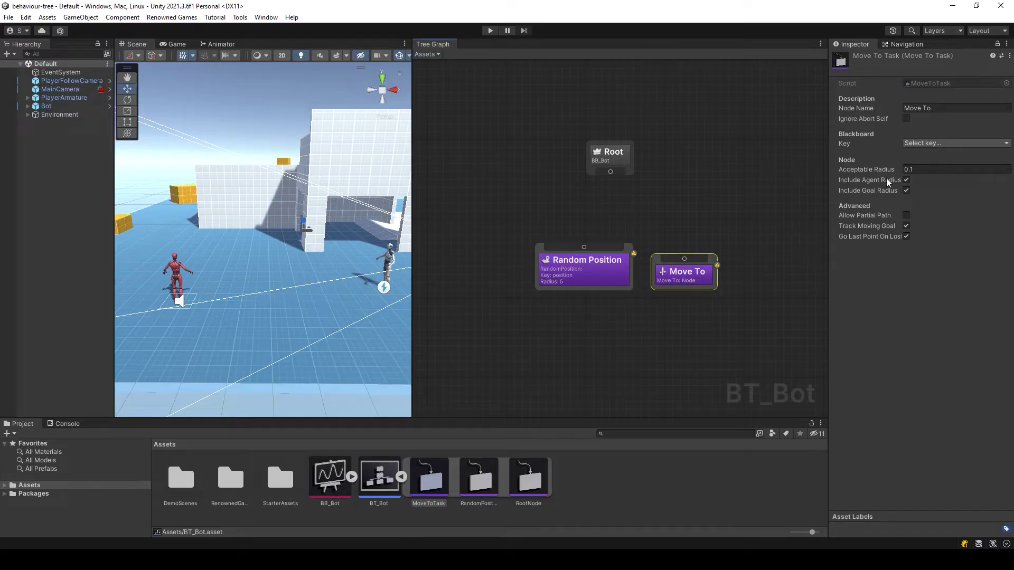
pyautogui.click(930, 143)
pyautogui.click(923, 181)
# Add a Wait task node beside the Move To node and set its wait time to 3.
pyautogui.moveTo(796, 215); pyautogui.dragTo(732, 215, button='middle')
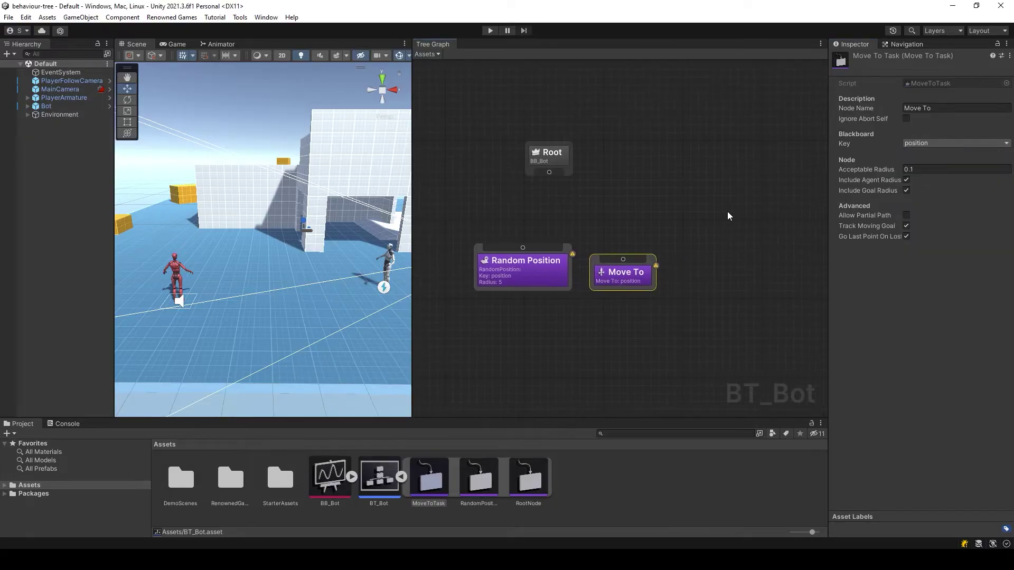
pyautogui.rightClick(691, 263)
pyautogui.click(702, 266)
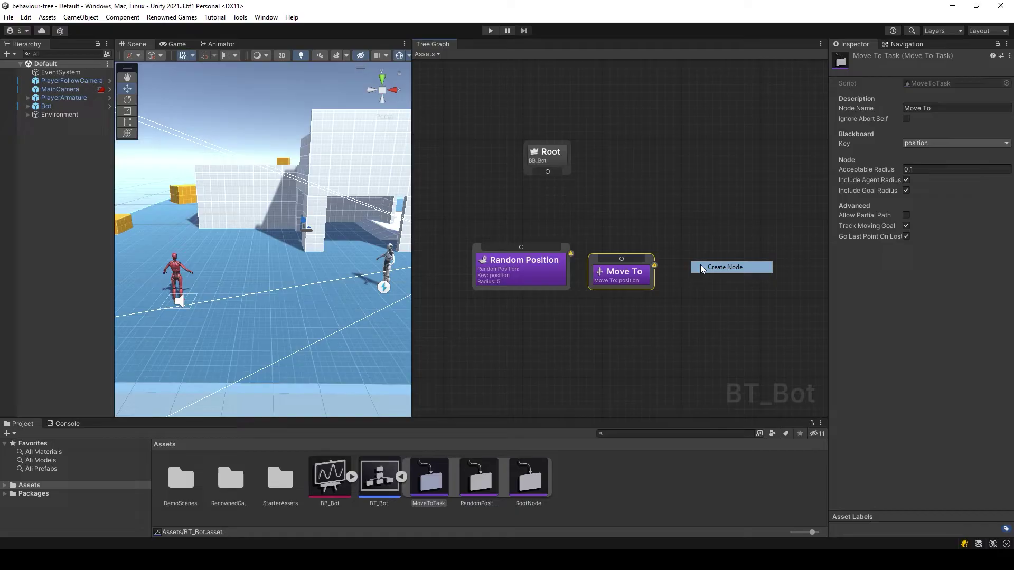
pyautogui.click(695, 299)
pyautogui.click(660, 360)
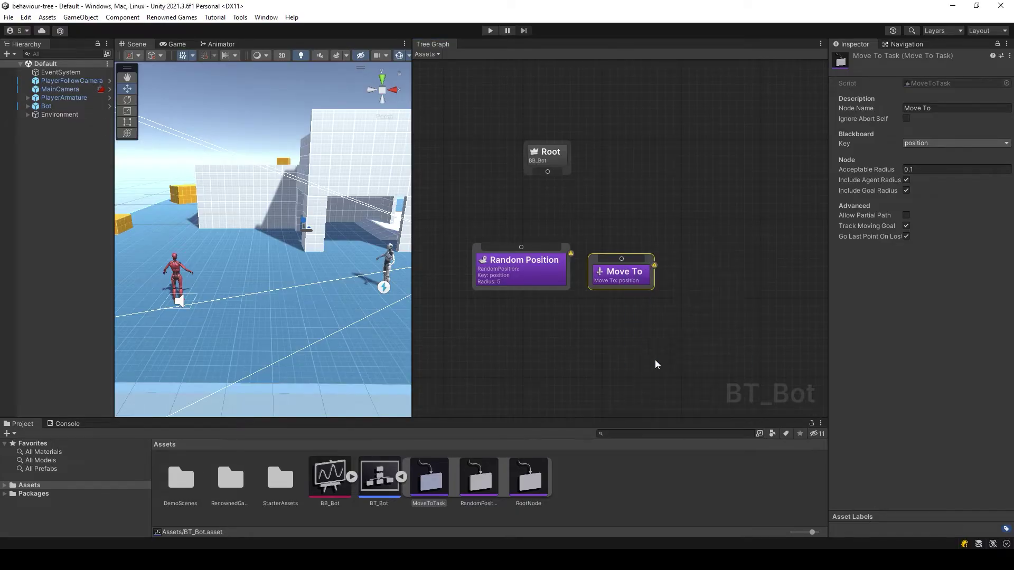
pyautogui.click(716, 290)
pyautogui.click(913, 144)
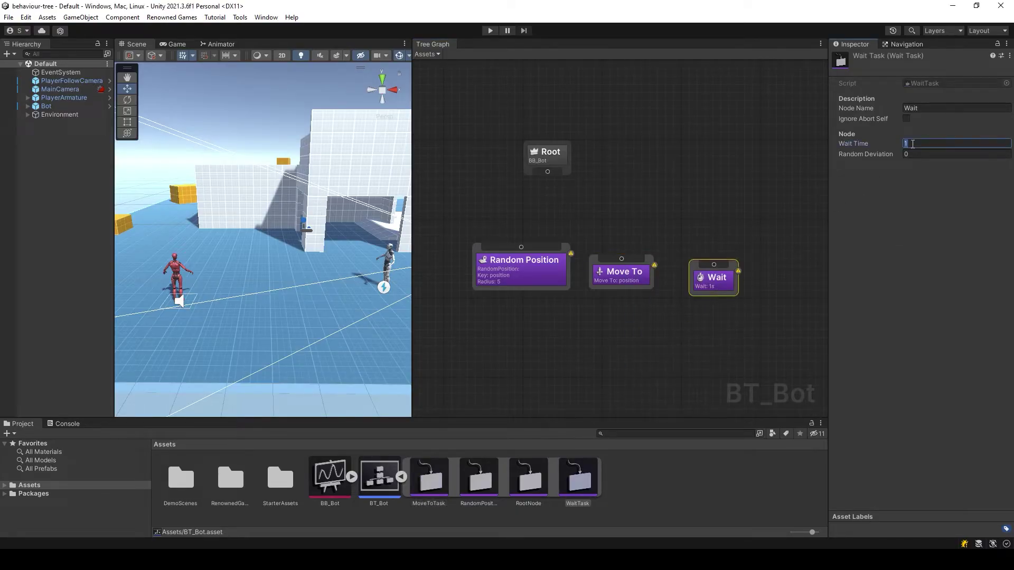
pyautogui.write('3')
# Add a Sequencer composite node between the Root node and the task nodes.
pyautogui.rightClick(610, 185)
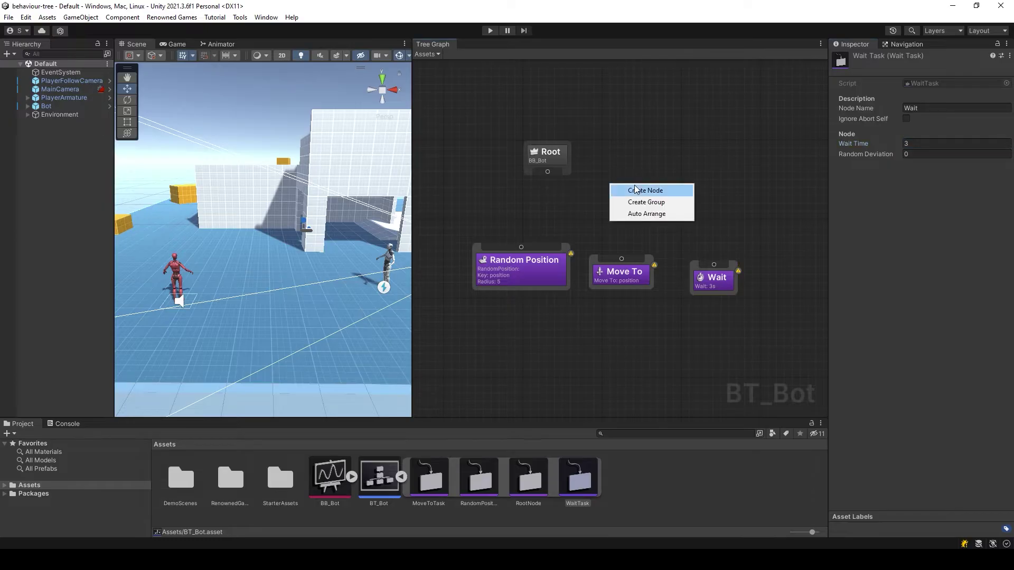
pyautogui.click(638, 190)
pyautogui.click(608, 213)
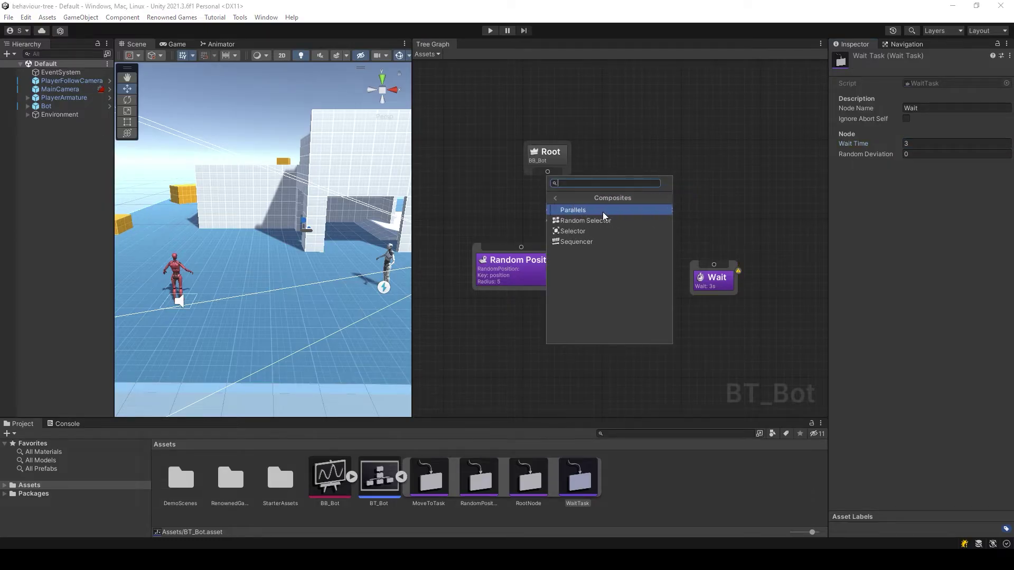
pyautogui.click(584, 243)
# Connect the Sequencer's output to Random Position, Move To and Wait, and its input to the Root node.
pyautogui.moveTo(646, 220); pyautogui.dragTo(521, 248)
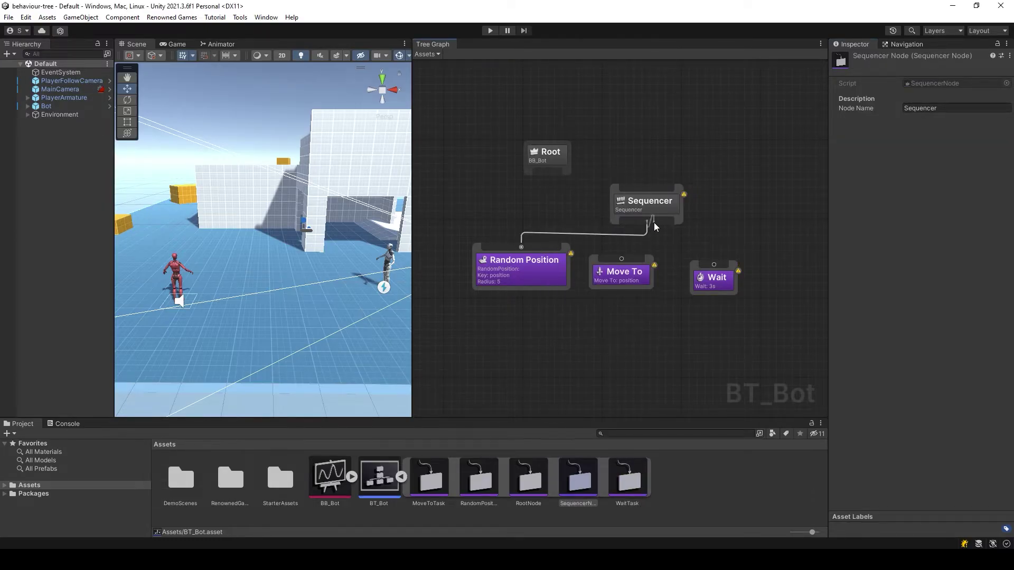
pyautogui.moveTo(647, 221)
pyautogui.mouseDown()
pyautogui.moveTo(622, 259)
pyautogui.moveTo(670, 237)
pyautogui.moveTo(714, 264)
pyautogui.mouseUp()
pyautogui.moveTo(647, 186); pyautogui.dragTo(548, 173)
# Rename the Sequencer node as Patrol and auto-arrange the tree graph.
pyautogui.click(680, 203)
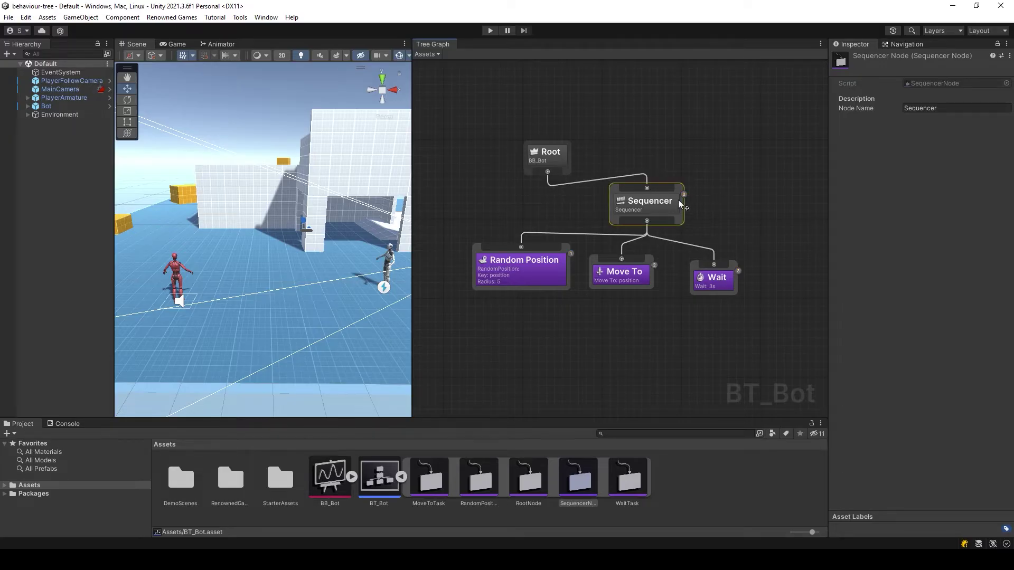
pyautogui.click(956, 108)
pyautogui.write('Patrol')
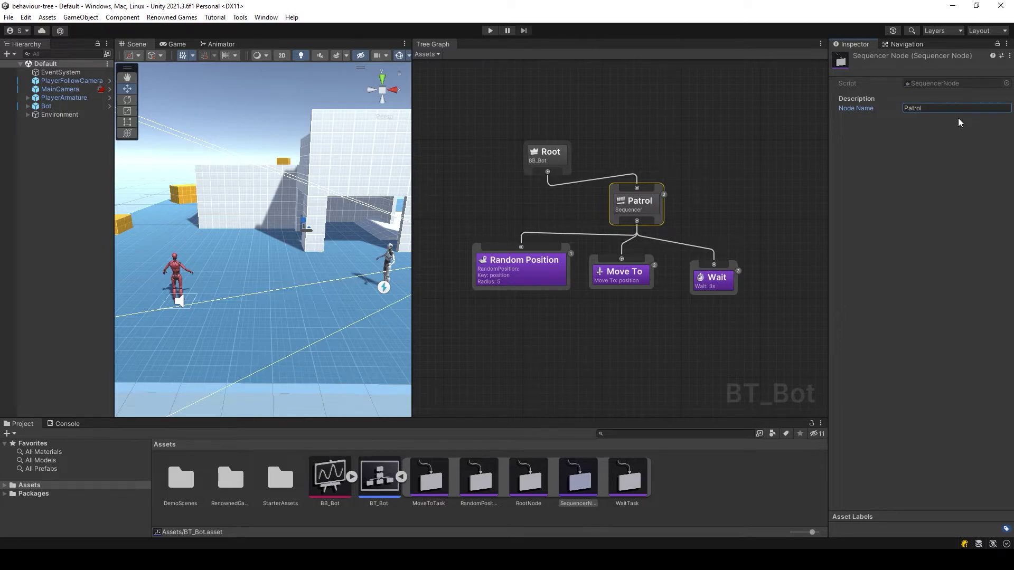
pyautogui.rightClick(761, 189)
pyautogui.click(779, 219)
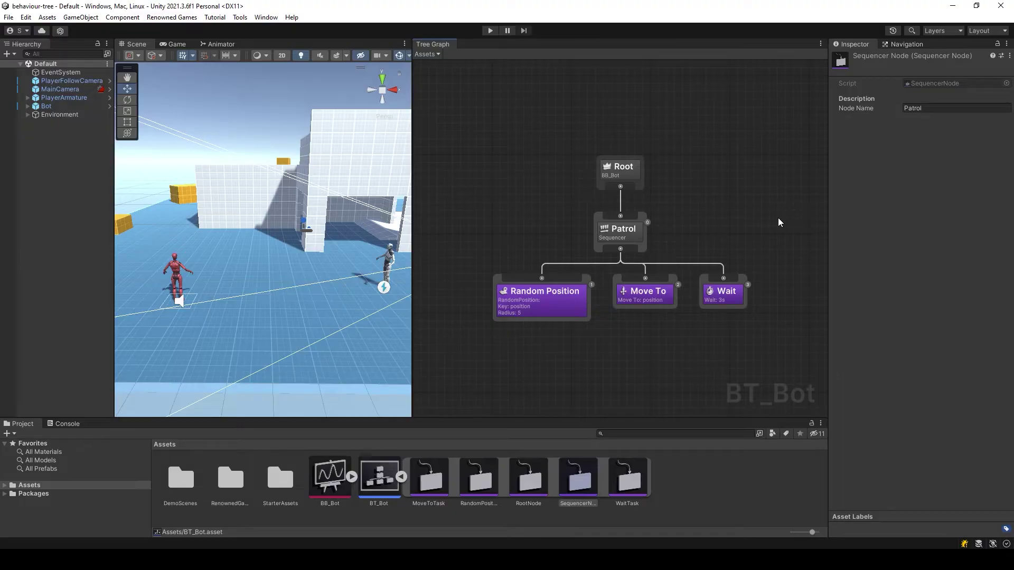
# Add a Behaviour Runner component to the Bot object and assign BT_Bot as its behaviour tree.
pyautogui.click(46, 106)
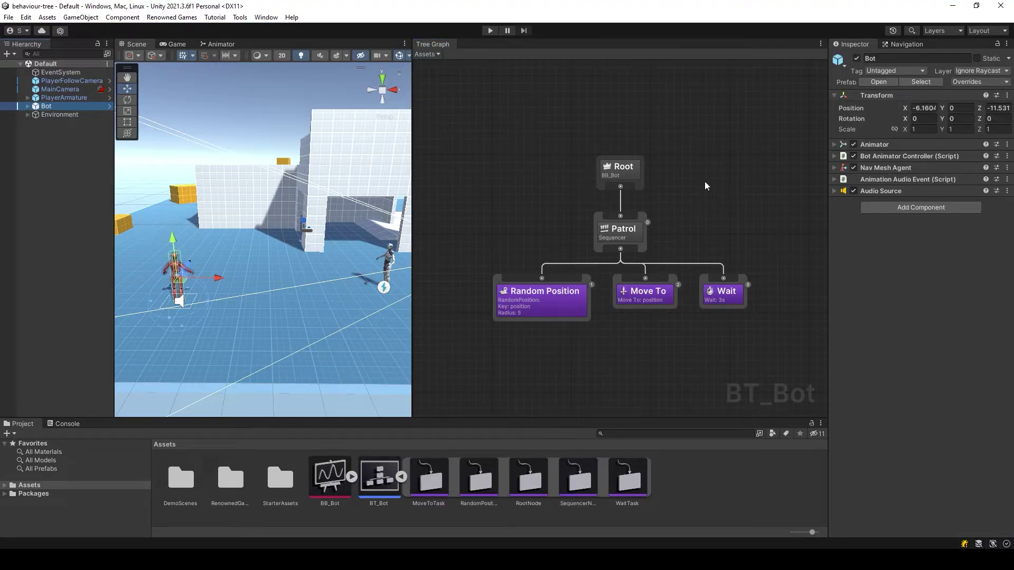
pyautogui.click(888, 208)
pyautogui.write('behaviour')
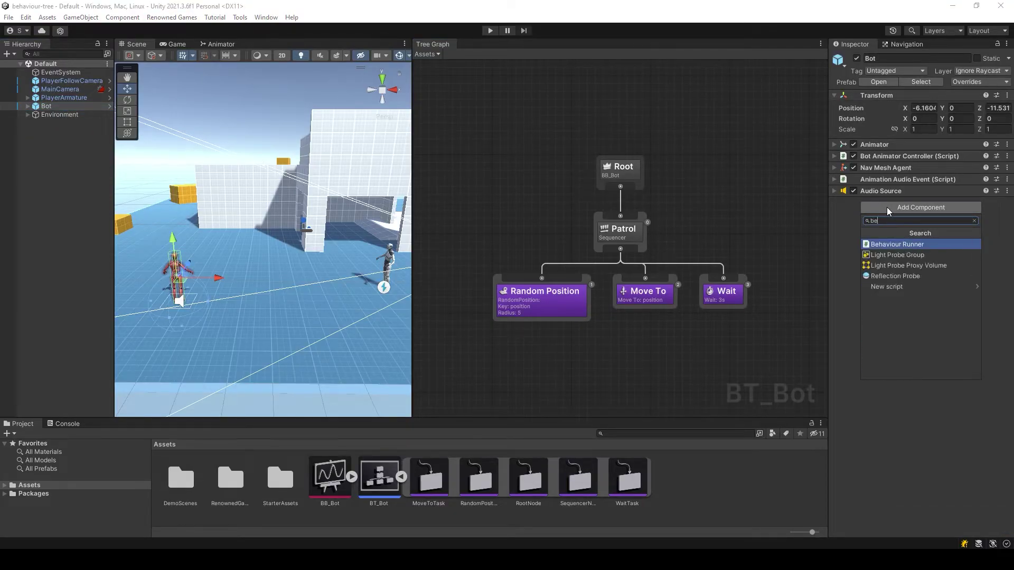
pyautogui.press('Return')
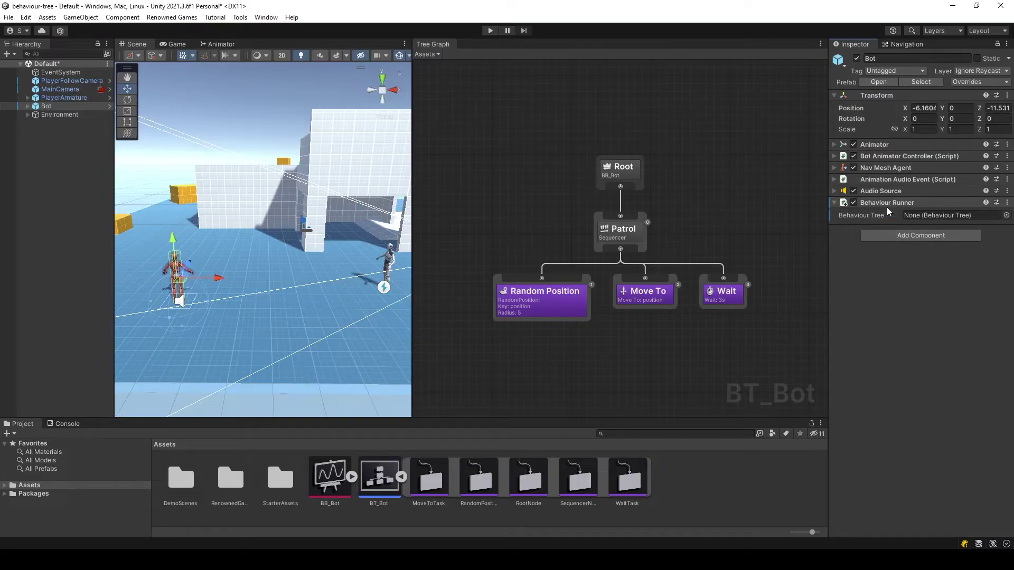
pyautogui.click(1006, 216)
pyautogui.doubleClick(923, 231)
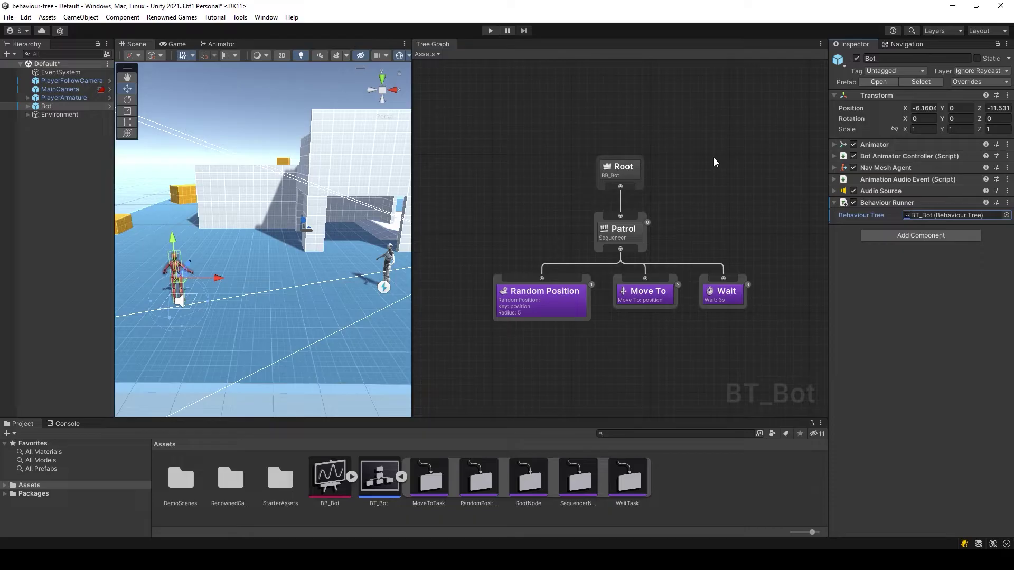
# Run the scene, walk the player around to watch the Bot's patrol in the tree simulation, and stop the run.
pyautogui.click(490, 30)
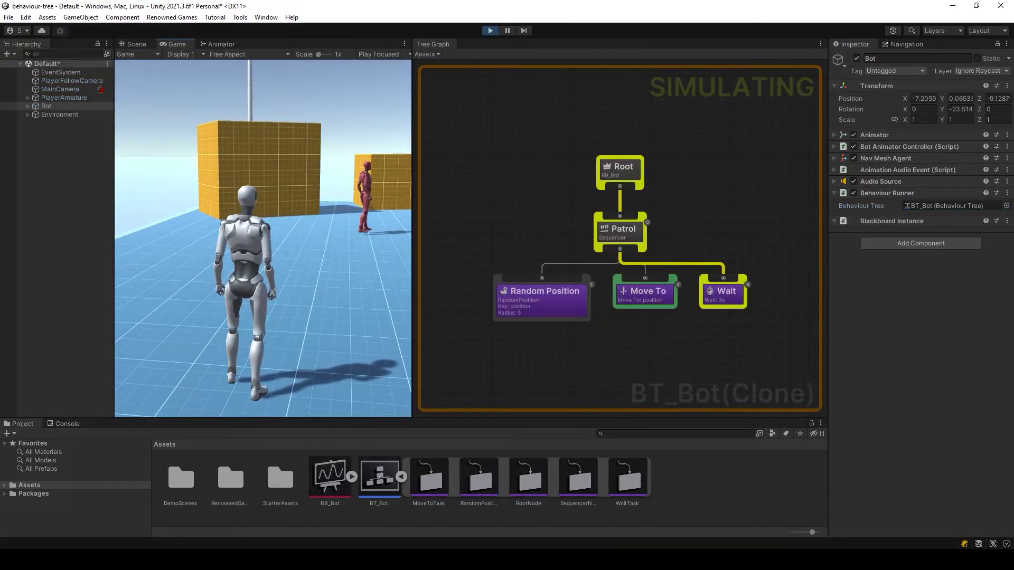
pyautogui.press('w')
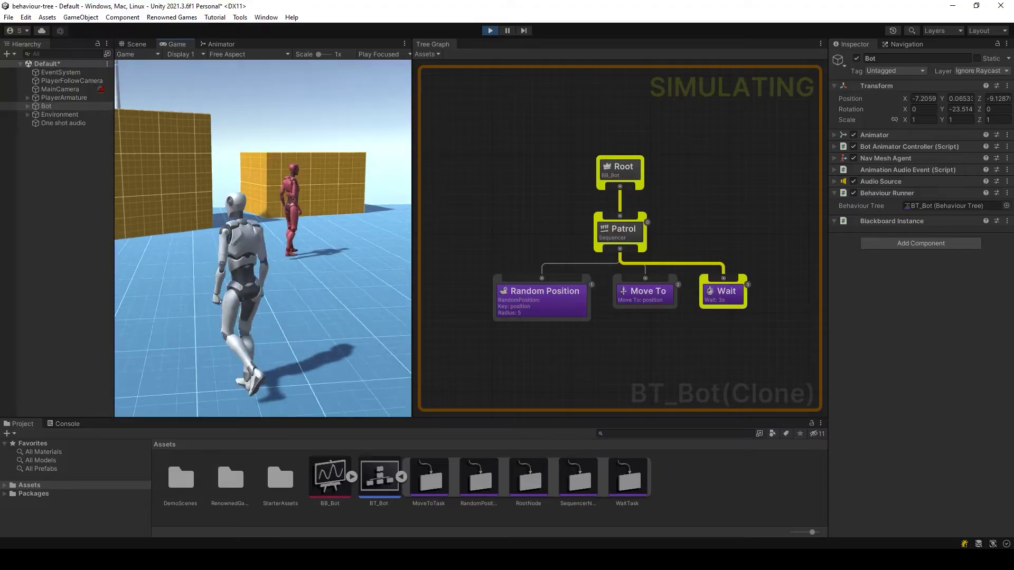
pyautogui.press('w')
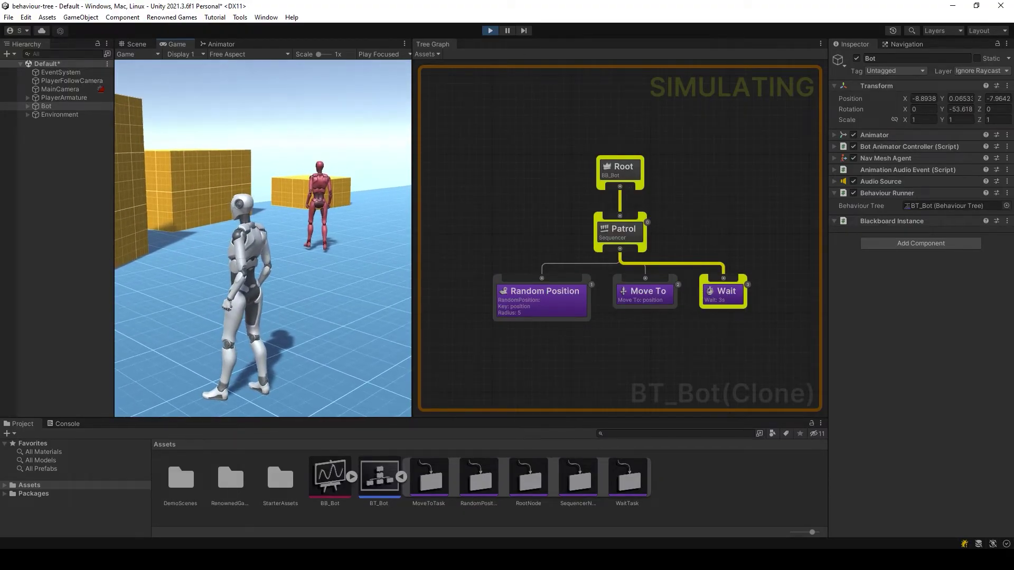
pyautogui.press('d')
pyautogui.press('Escape')
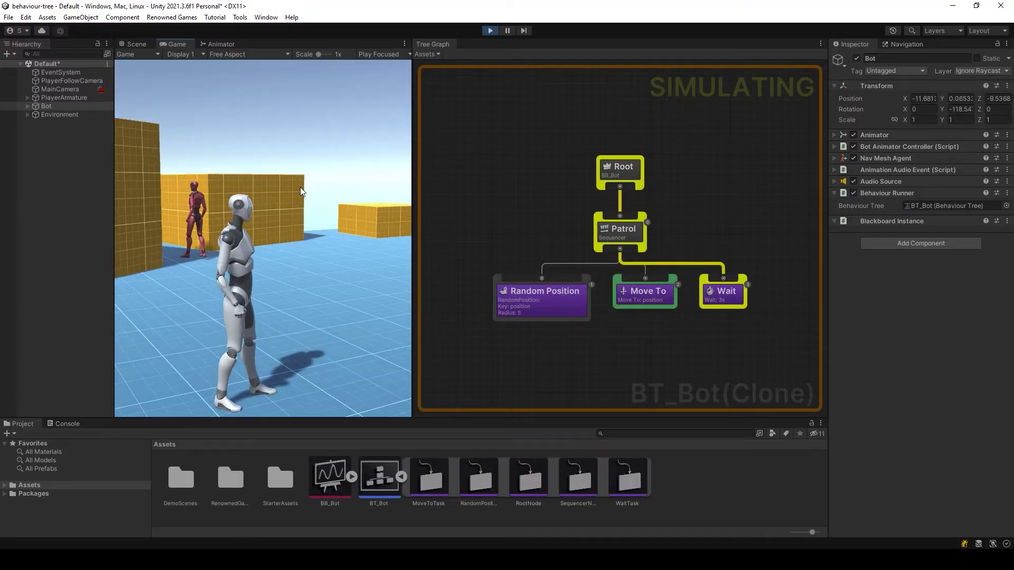
pyautogui.click(490, 31)
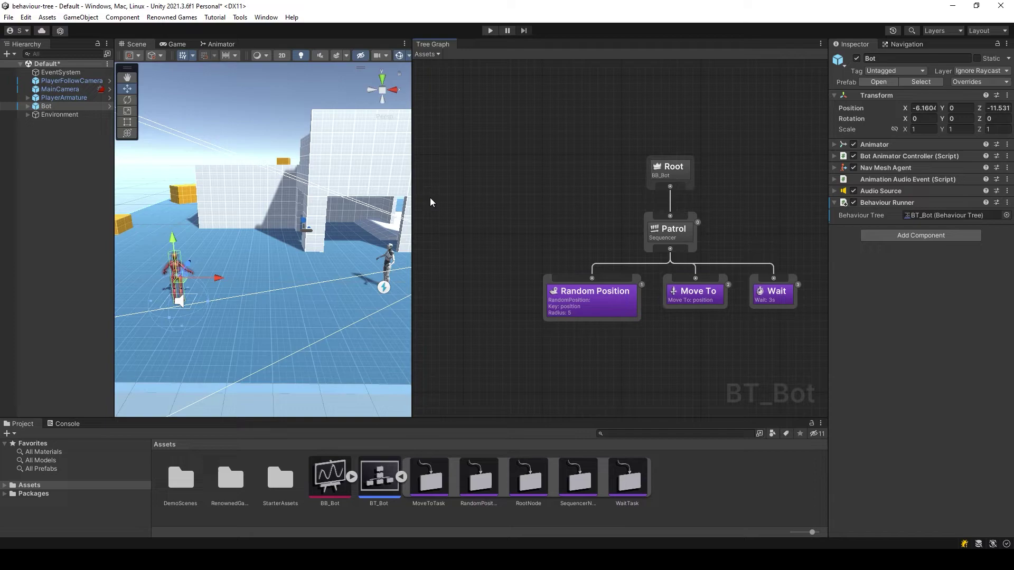
# Add a second Sequencer composite node beside the Patrol branch in the tree graph.
pyautogui.rightClick(469, 231)
pyautogui.click(489, 233)
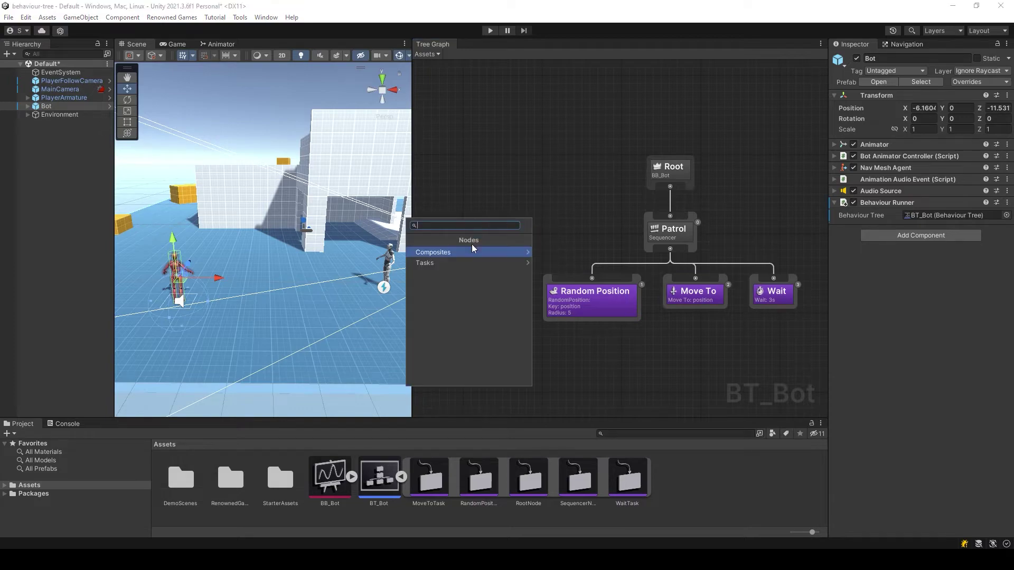
pyautogui.click(459, 253)
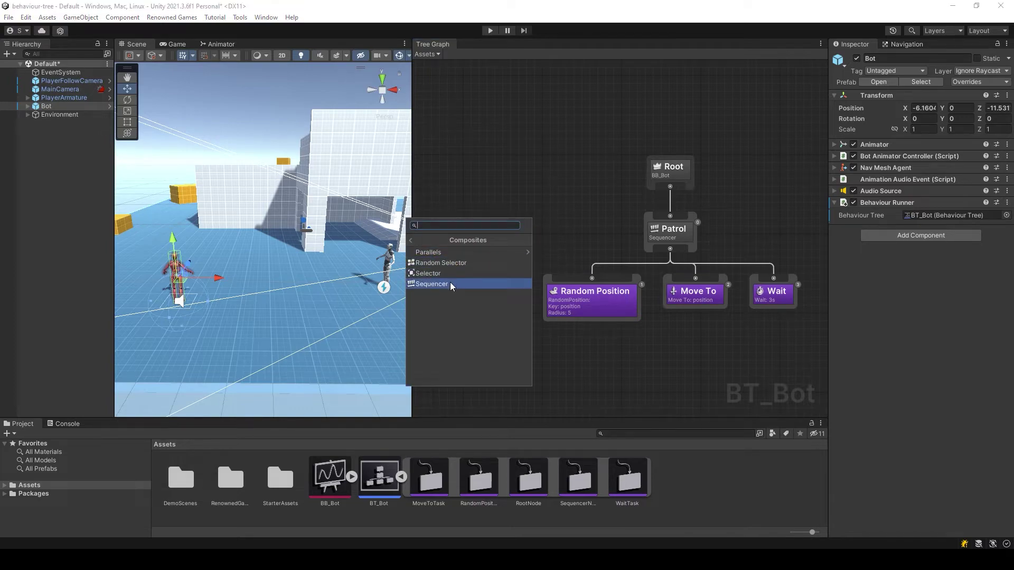
pyautogui.click(450, 282)
pyautogui.moveTo(497, 251); pyautogui.dragTo(470, 249)
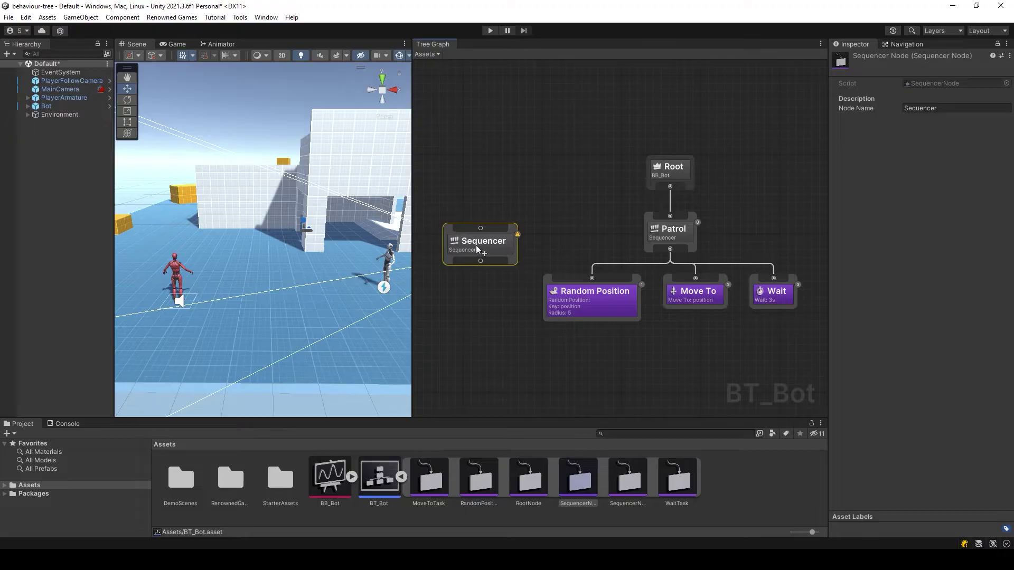
# Add a Blackboard Condition decorator to the new Sequencer and name it "Has target?".
pyautogui.rightClick(476, 245)
pyautogui.moveTo(510, 268)
pyautogui.click(586, 268)
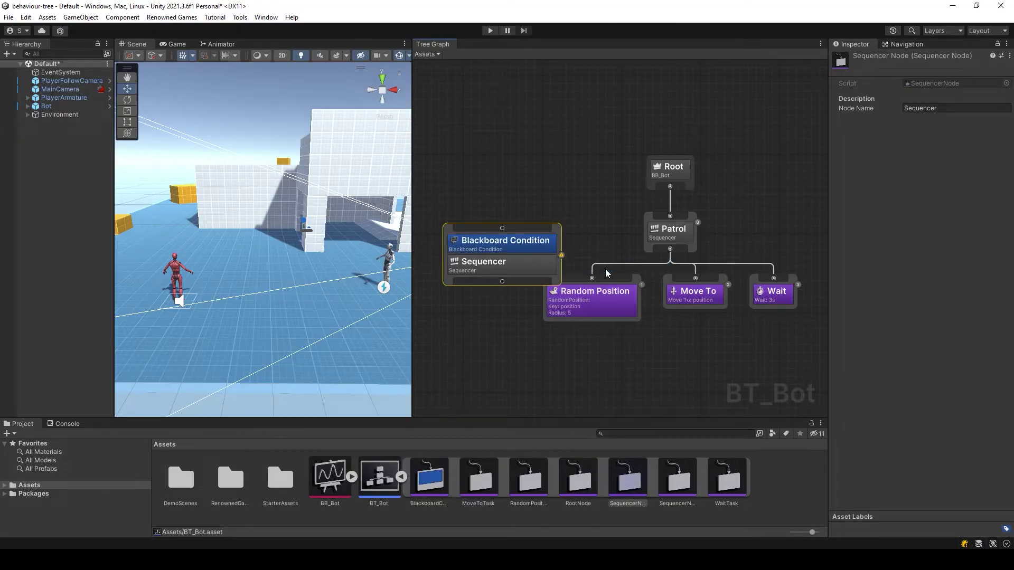
pyautogui.click(950, 110)
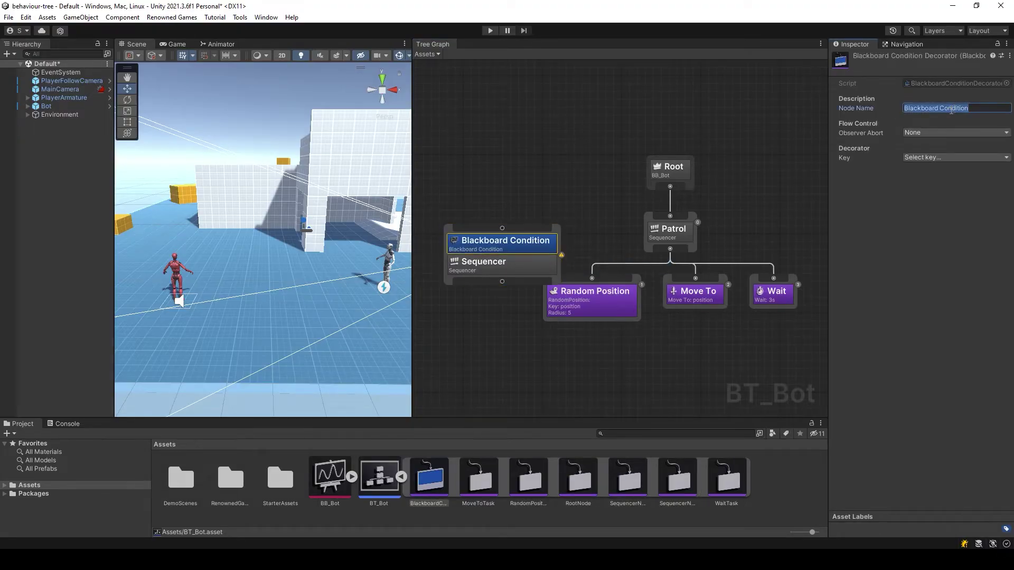
pyautogui.write('Has tar')
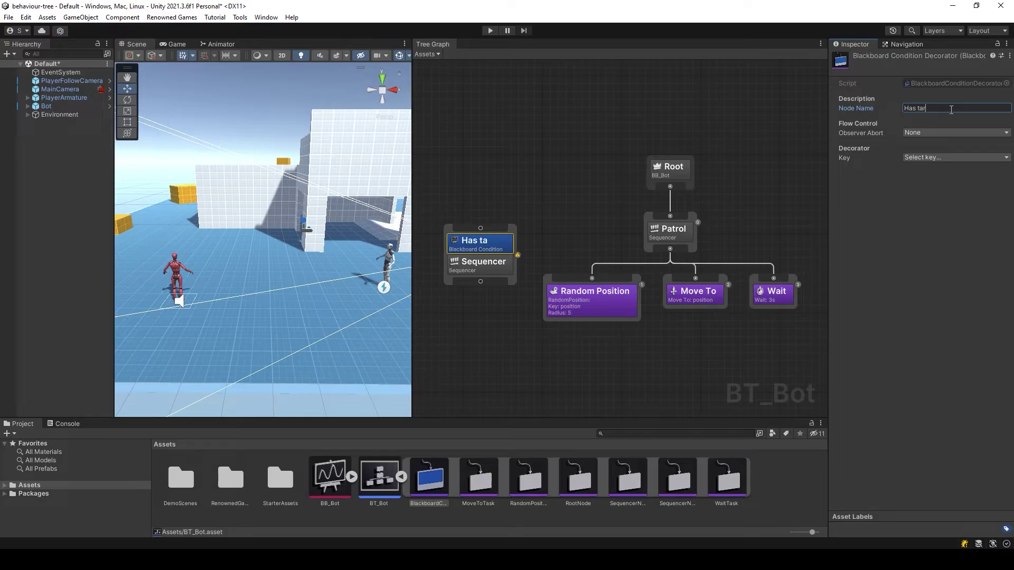
pyautogui.write('get?')
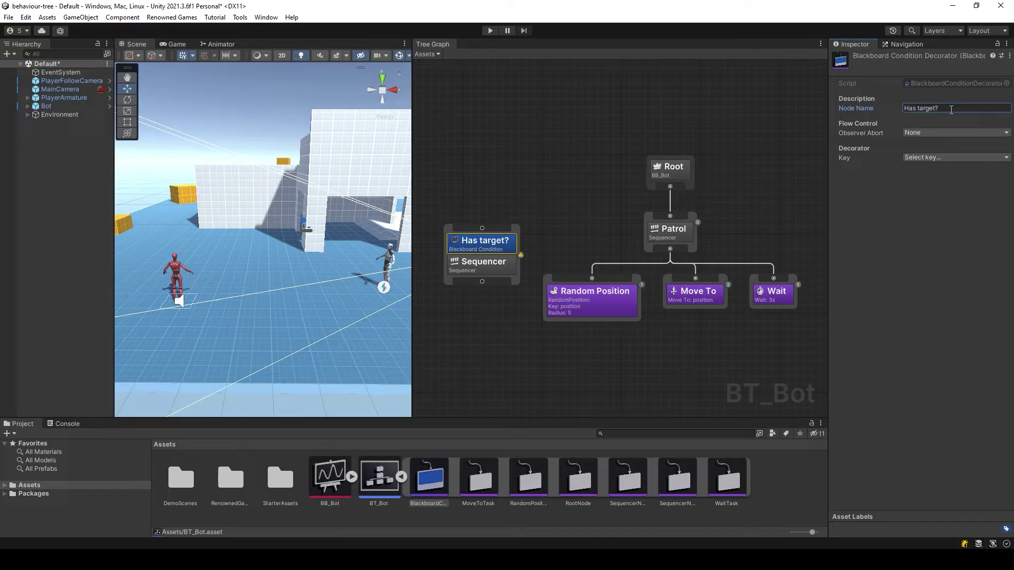
# Create a Transform key named target in the BB_Bot blackboard and close the blackboard windows.
pyautogui.doubleClick(331, 483)
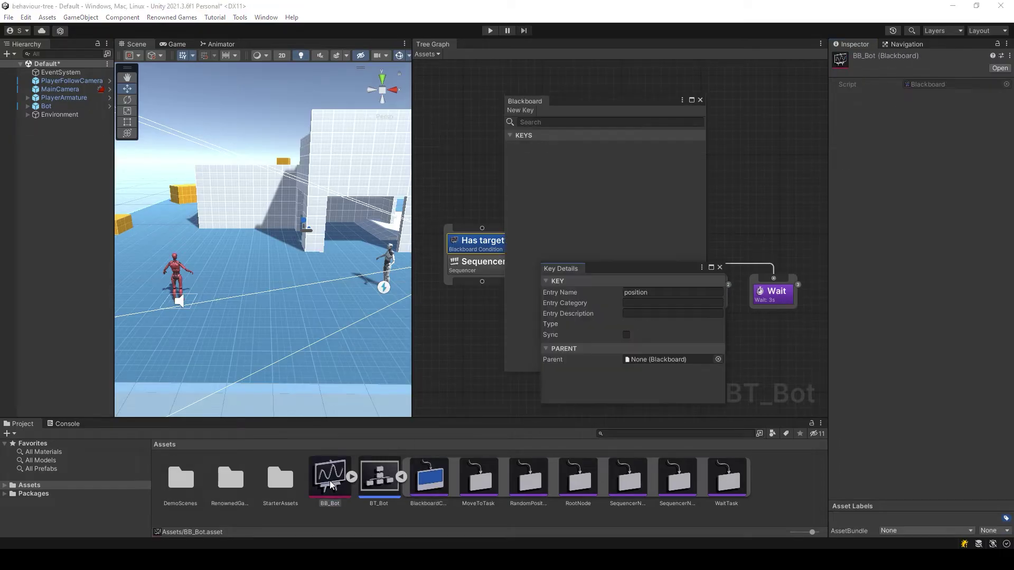
pyautogui.click(520, 110)
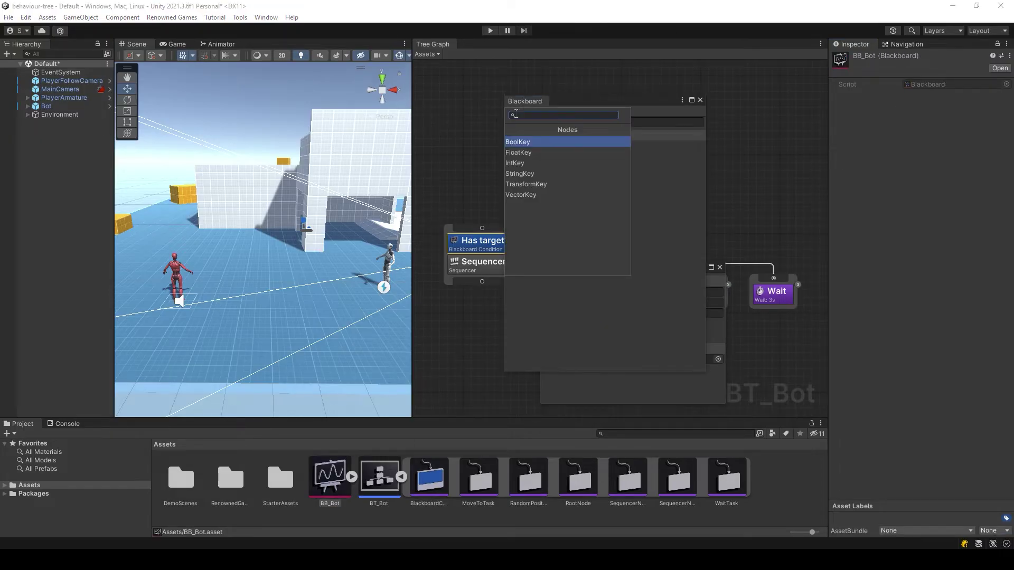
pyautogui.click(528, 184)
pyautogui.click(547, 157)
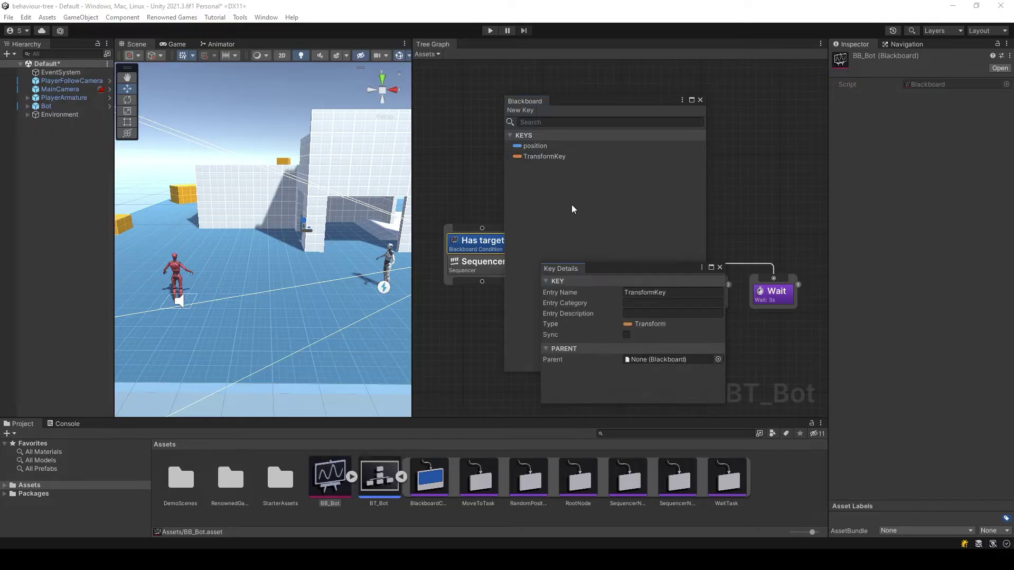
pyautogui.click(682, 292)
pyautogui.write('target')
pyautogui.press('Return')
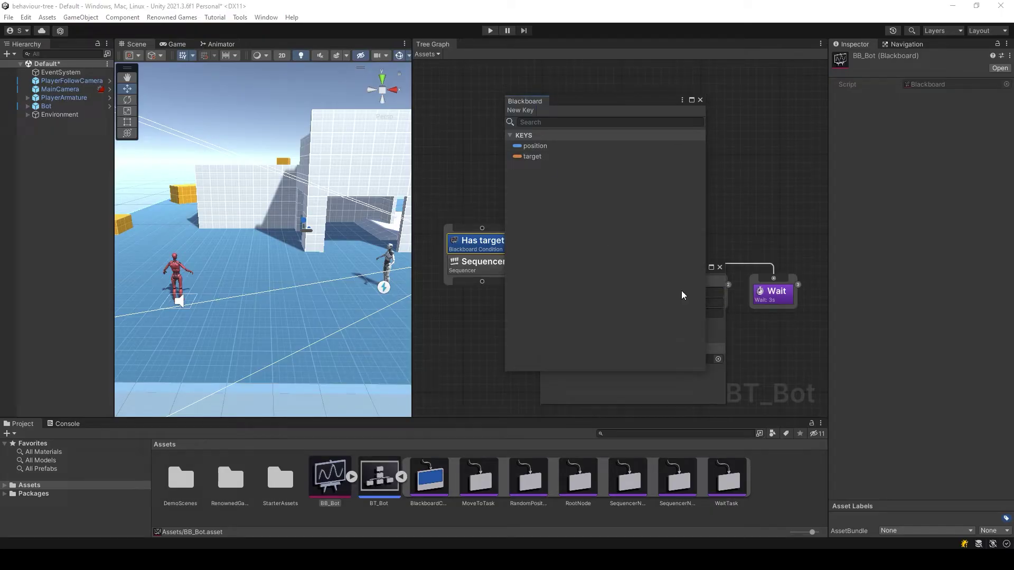
pyautogui.click(700, 100)
pyautogui.click(719, 266)
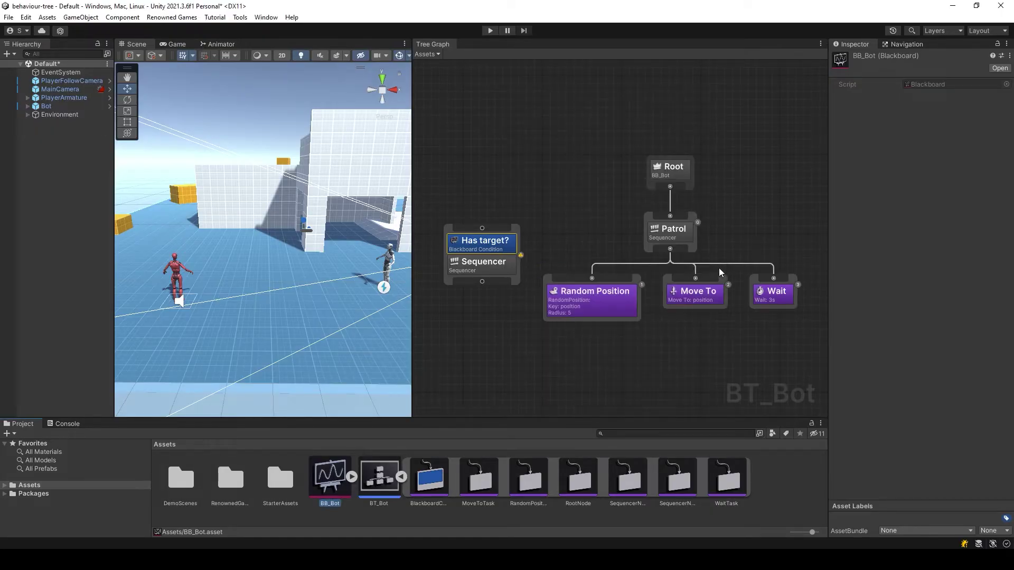
# Set the key of the "Has target?" decorator to target.
pyautogui.click(502, 251)
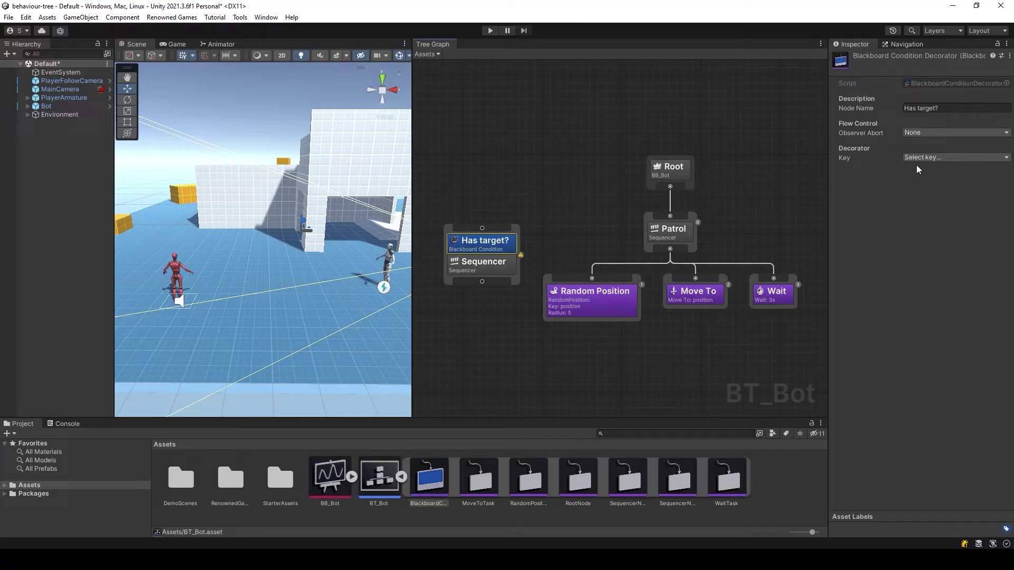
pyautogui.click(919, 157)
pyautogui.click(919, 206)
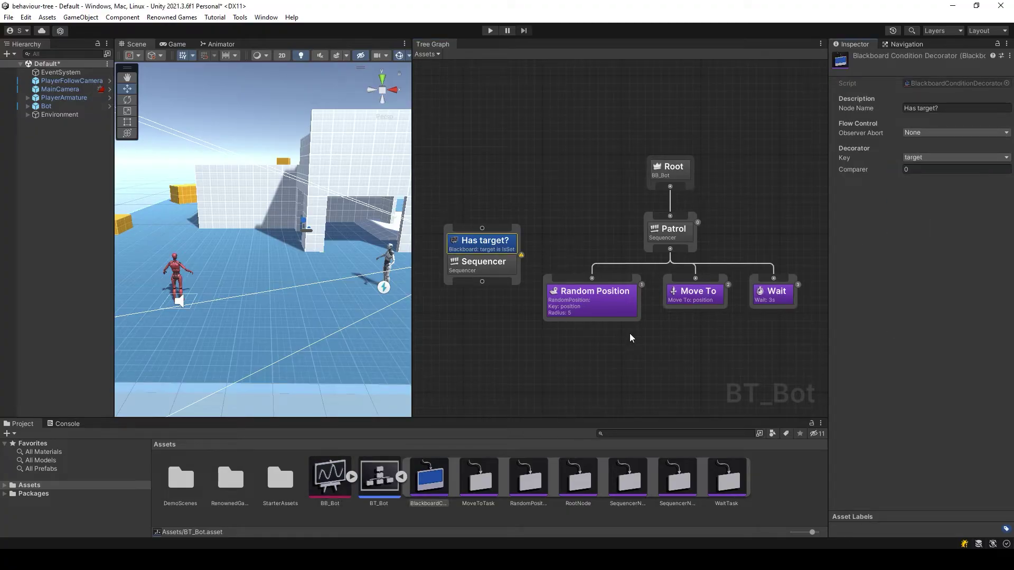
pyautogui.click(767, 481)
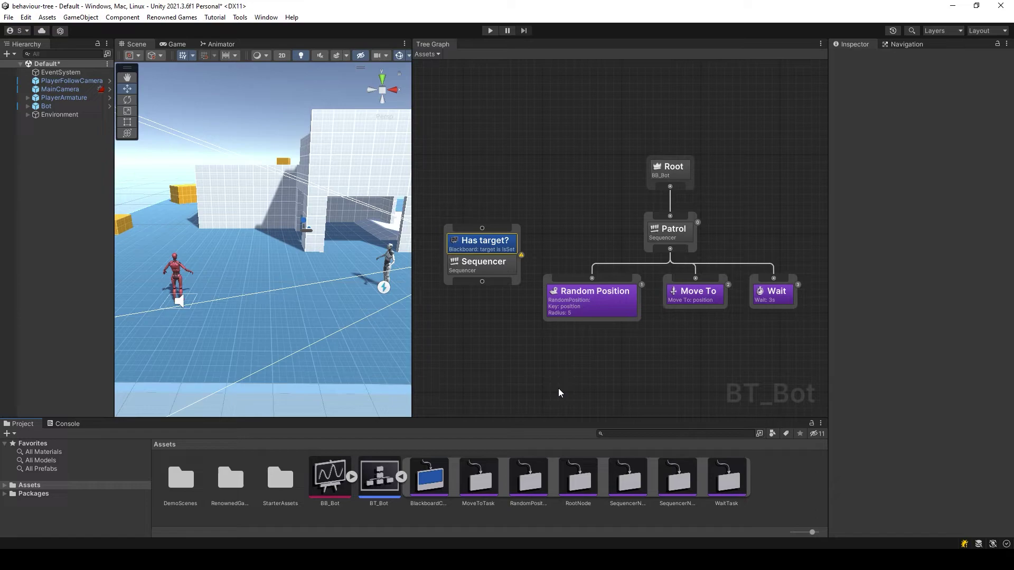
# Add a Move To task connected under the "Has target?" Sequencer, set its key to target, and shift it aside.
pyautogui.rightClick(452, 336)
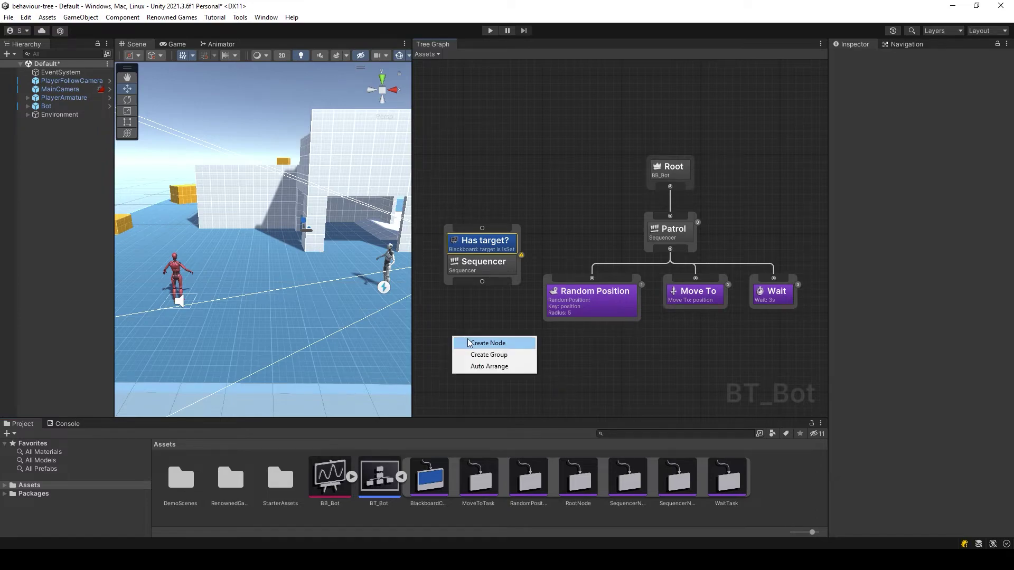
pyautogui.click(470, 342)
pyautogui.click(445, 371)
pyautogui.click(446, 371)
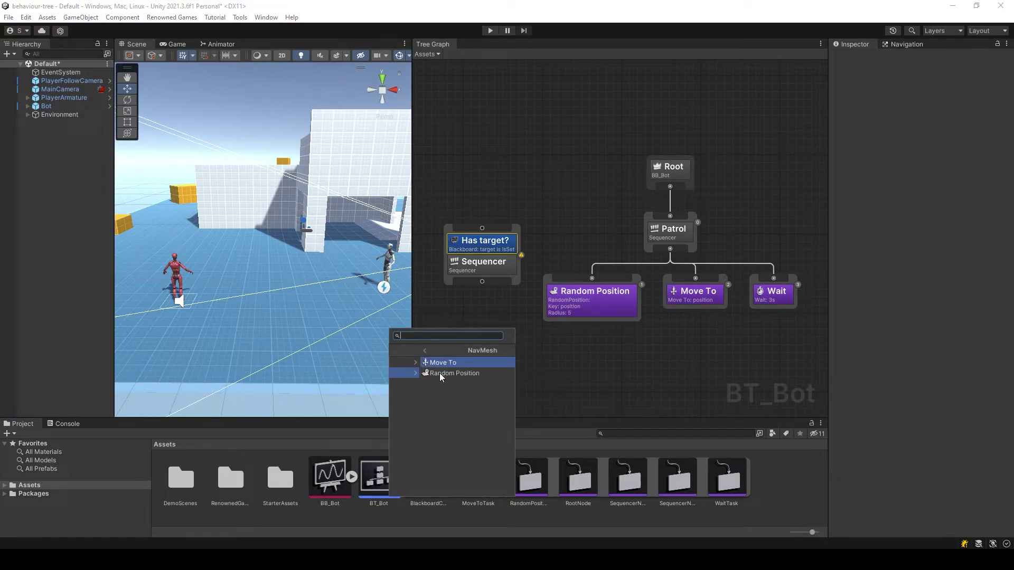
pyautogui.click(435, 363)
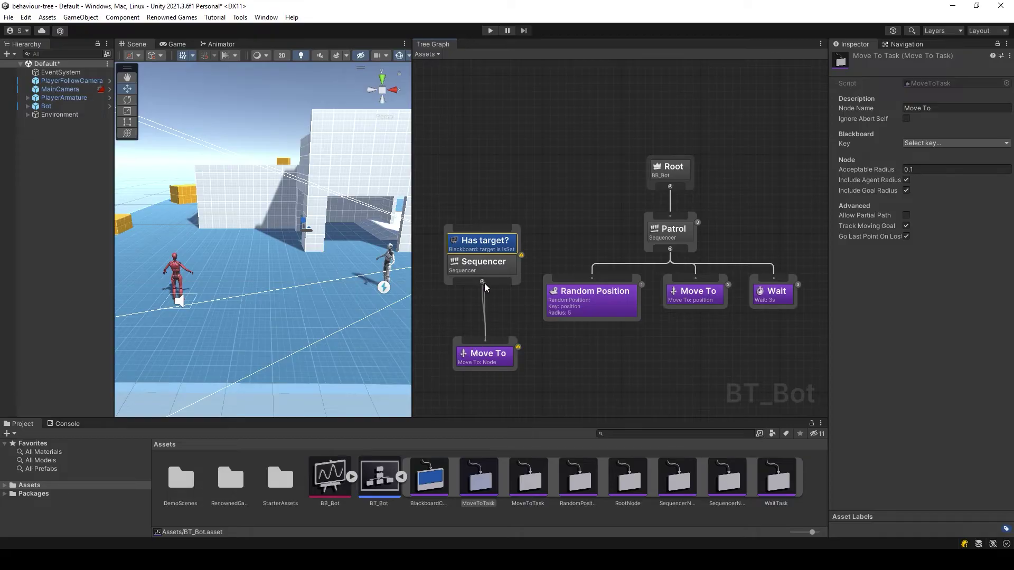
pyautogui.click(486, 364)
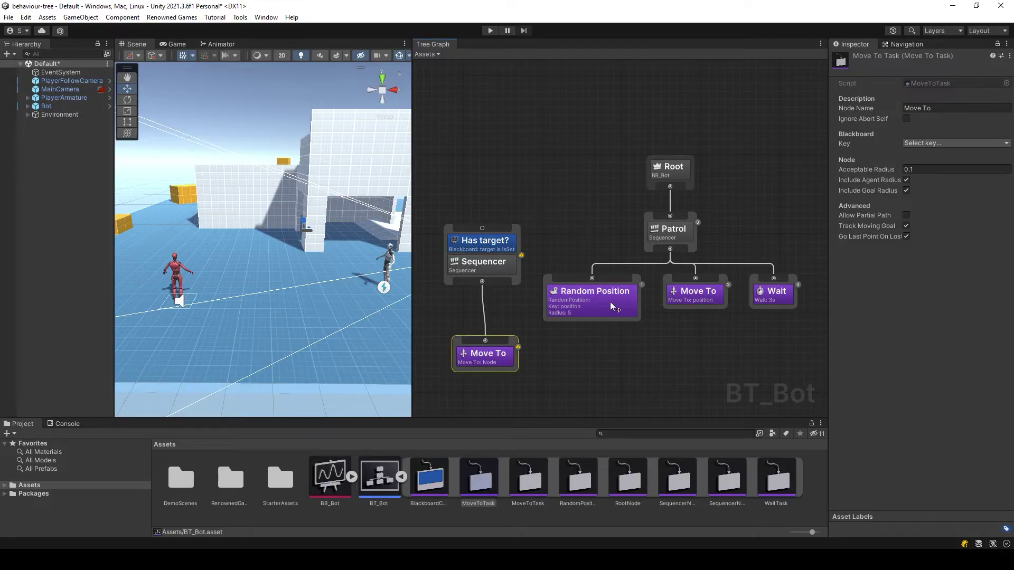
pyautogui.click(924, 143)
pyautogui.click(922, 189)
pyautogui.moveTo(508, 360); pyautogui.dragTo(464, 360)
# Add a Wait task beside the new Move To node and connect it to the "Has target?" Sequencer.
pyautogui.rightClick(529, 350)
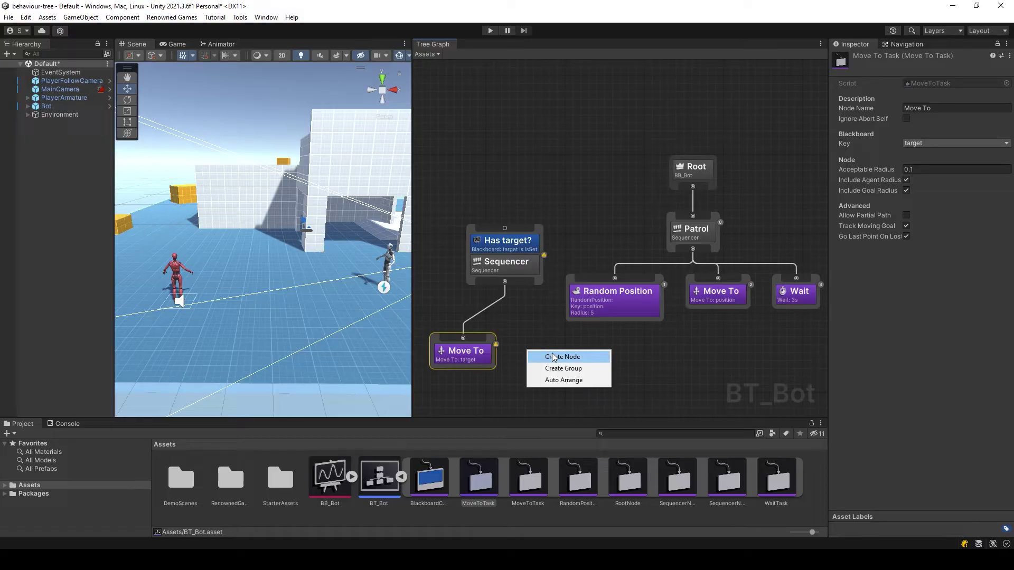
pyautogui.click(553, 358)
pyautogui.click(515, 389)
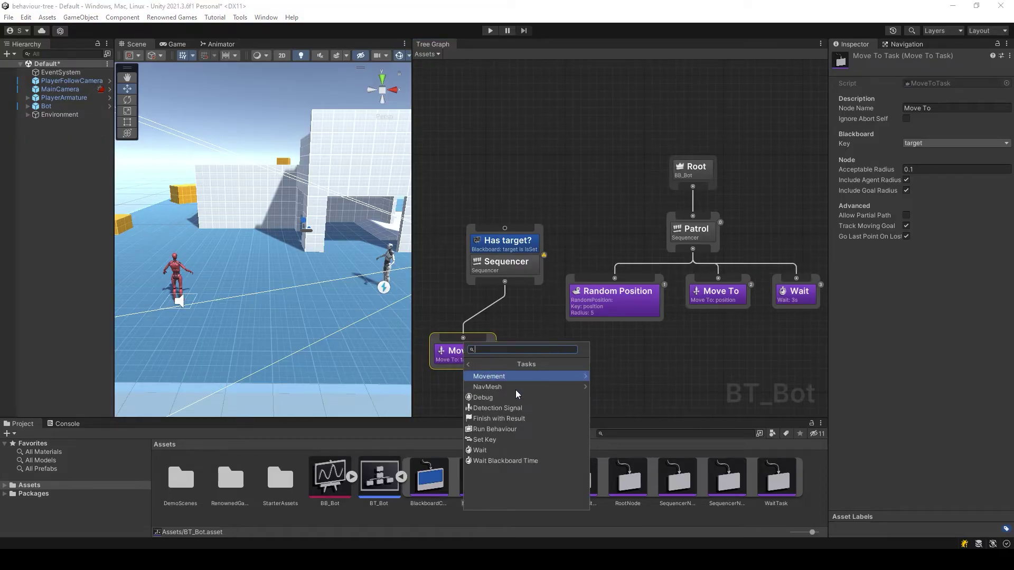
pyautogui.click(490, 451)
pyautogui.click(548, 376)
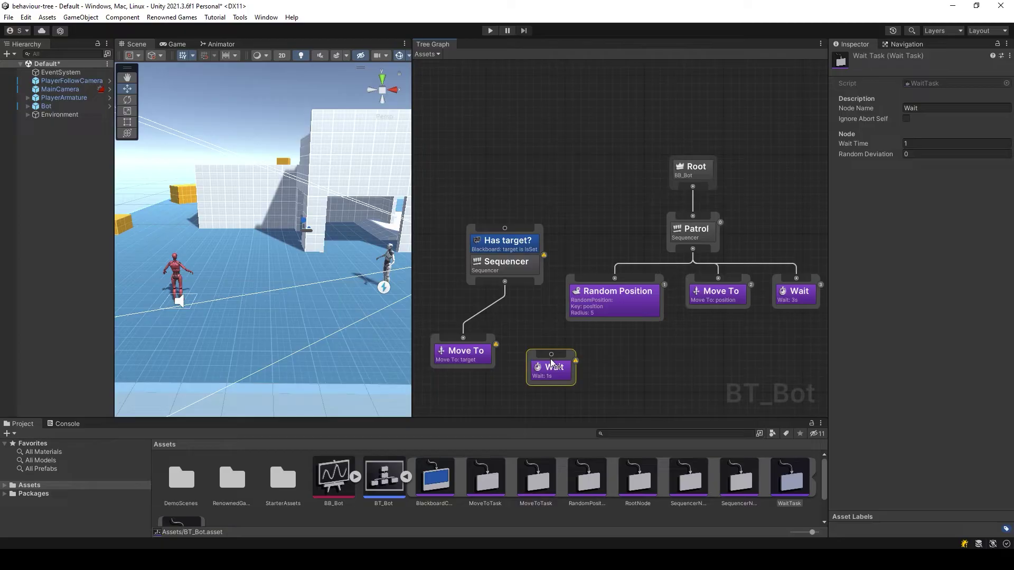
pyautogui.moveTo(551, 357); pyautogui.dragTo(510, 285)
# Add a Selector composite node above the two Sequencer branches.
pyautogui.rightClick(581, 185)
pyautogui.click(585, 190)
pyautogui.click(575, 212)
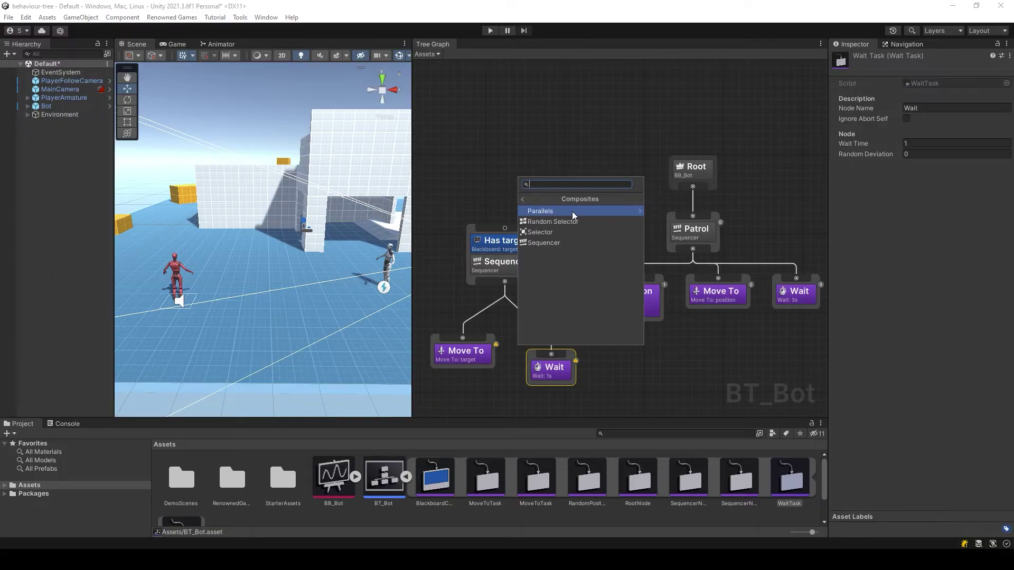
pyautogui.click(540, 232)
# Connect the Selector's output to the "Has target?" Sequencer and Patrol, its input to Root, and auto-arrange the graph.
pyautogui.moveTo(612, 226); pyautogui.dragTo(692, 216)
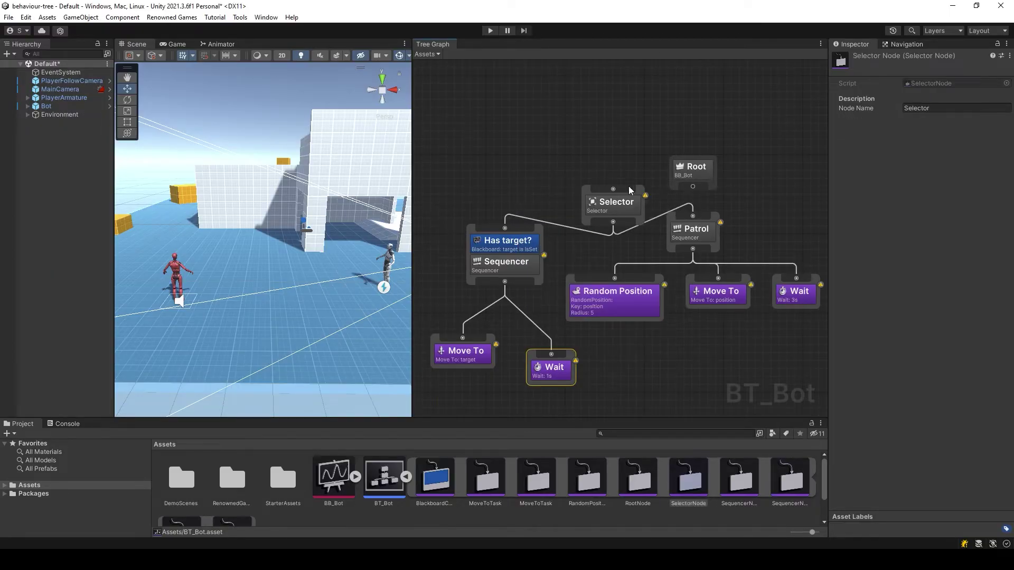
pyautogui.moveTo(613, 188); pyautogui.dragTo(692, 186)
pyautogui.rightClick(760, 189)
pyautogui.click(780, 220)
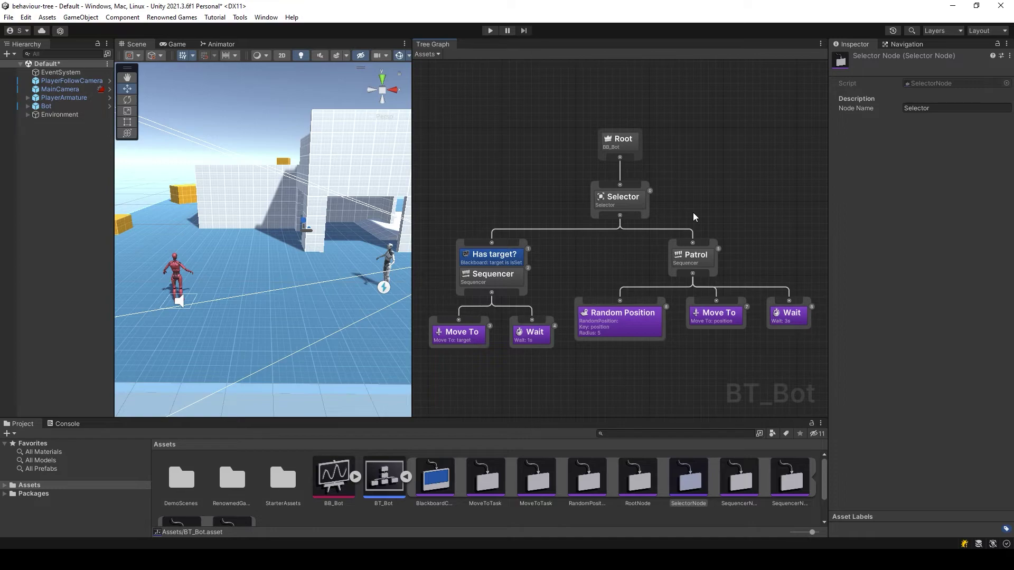
# Add an AI Perception Blackboard component to the Bot and give it a Sight event.
pyautogui.click(68, 106)
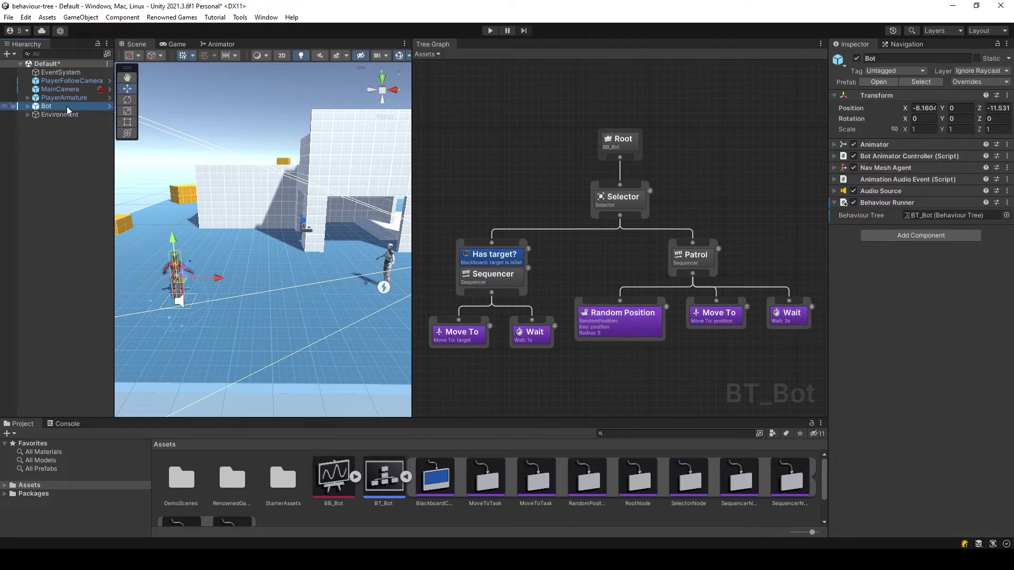
pyautogui.click(904, 236)
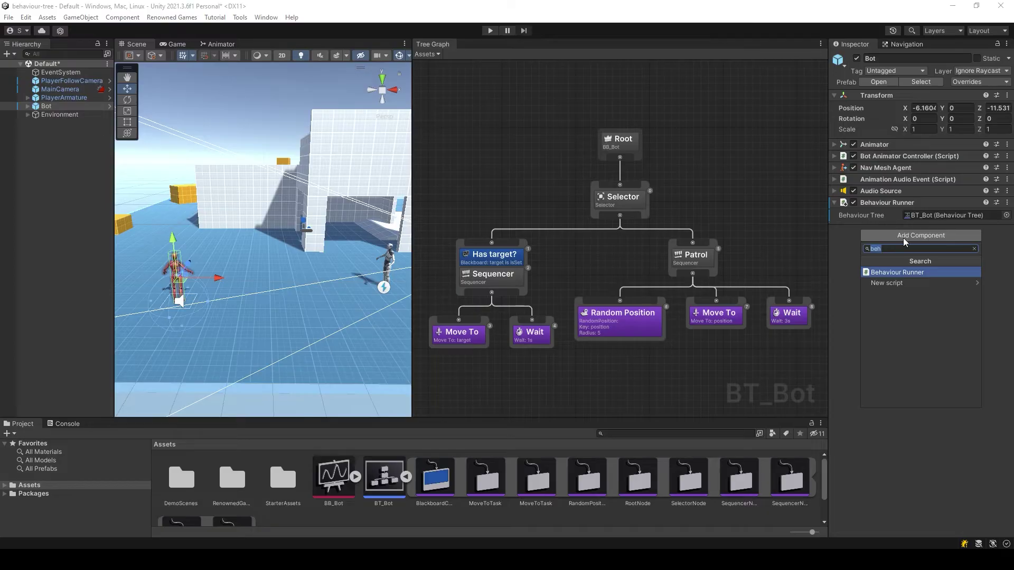
pyautogui.write('per')
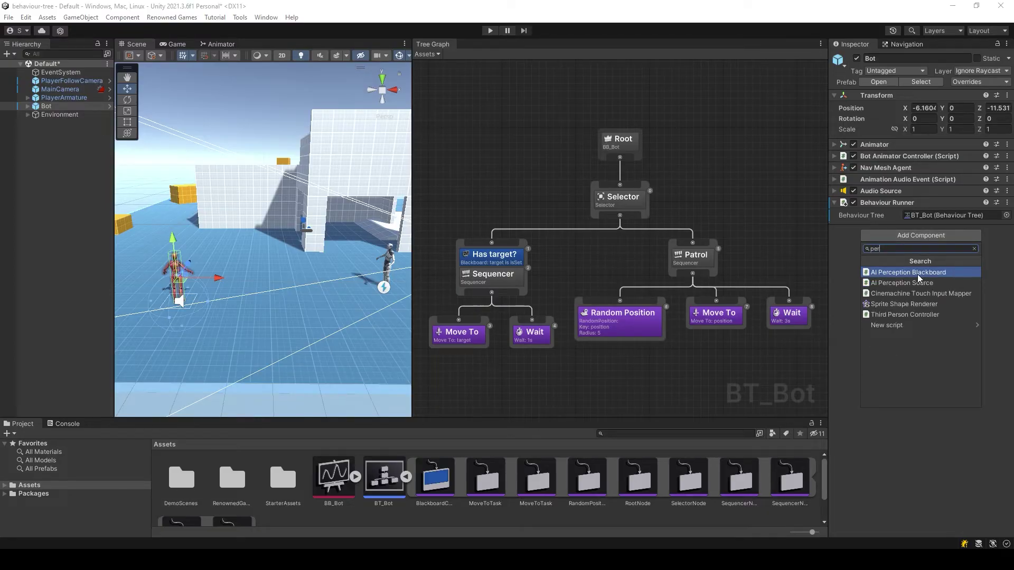
pyautogui.click(917, 273)
pyautogui.click(1005, 257)
pyautogui.click(944, 295)
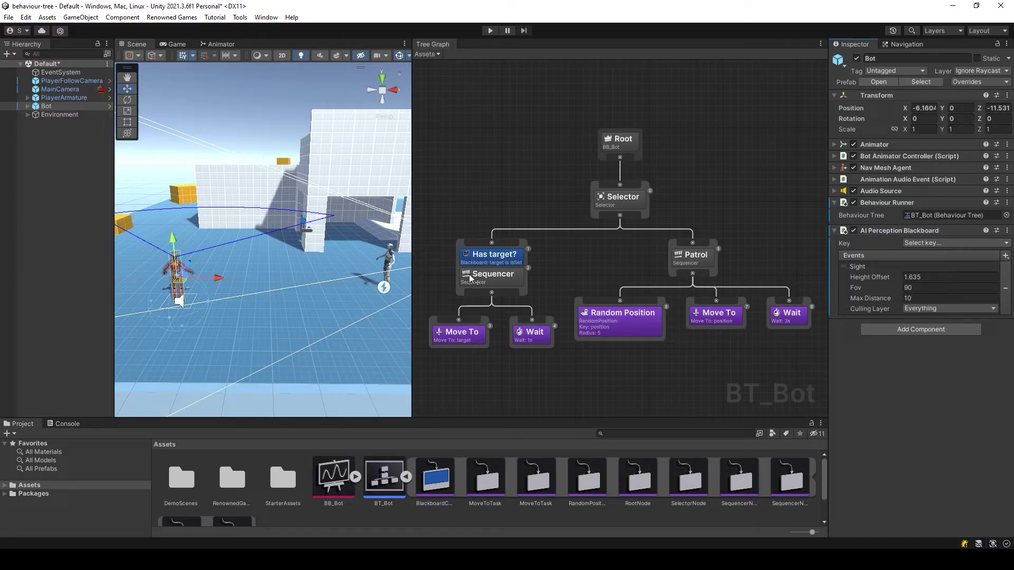
# Set the Bot's sight Max Distance to 15 and Fov to 120, and assign target as the perception key.
pyautogui.doubleClick(74, 108)
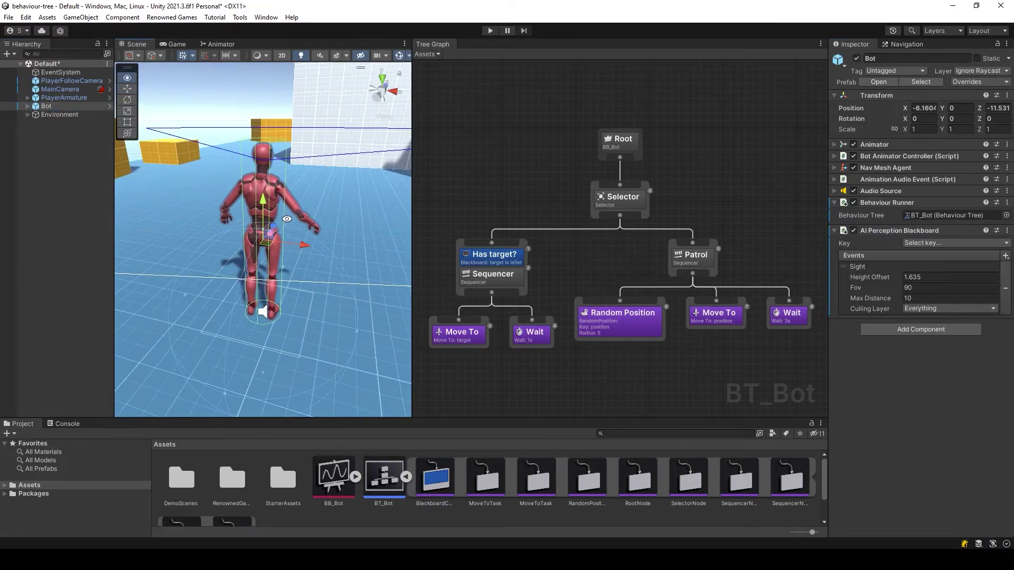
pyautogui.scroll(-8, 290, 220)
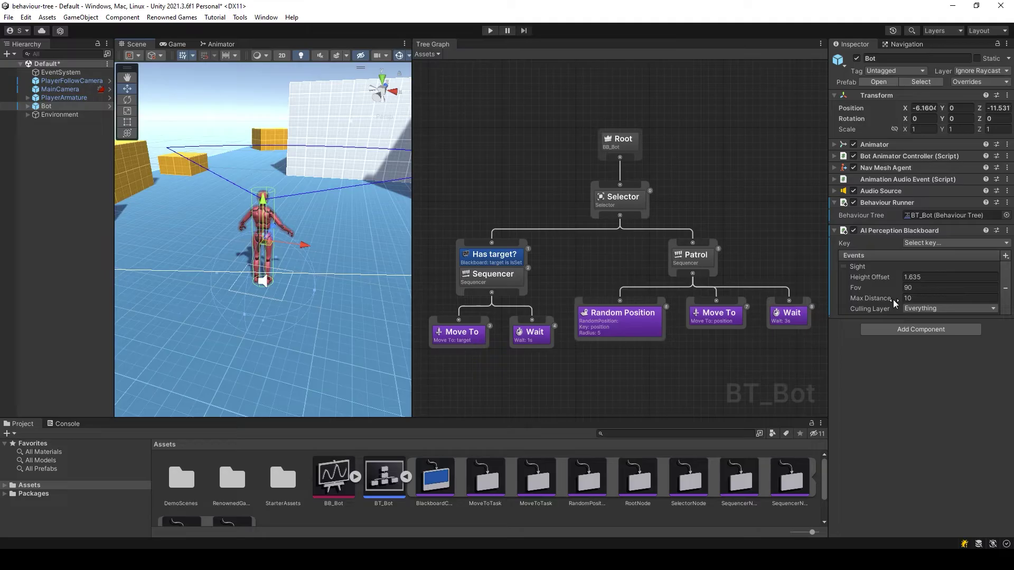
pyautogui.moveTo(894, 300); pyautogui.dragTo(928, 287)
pyautogui.write('15')
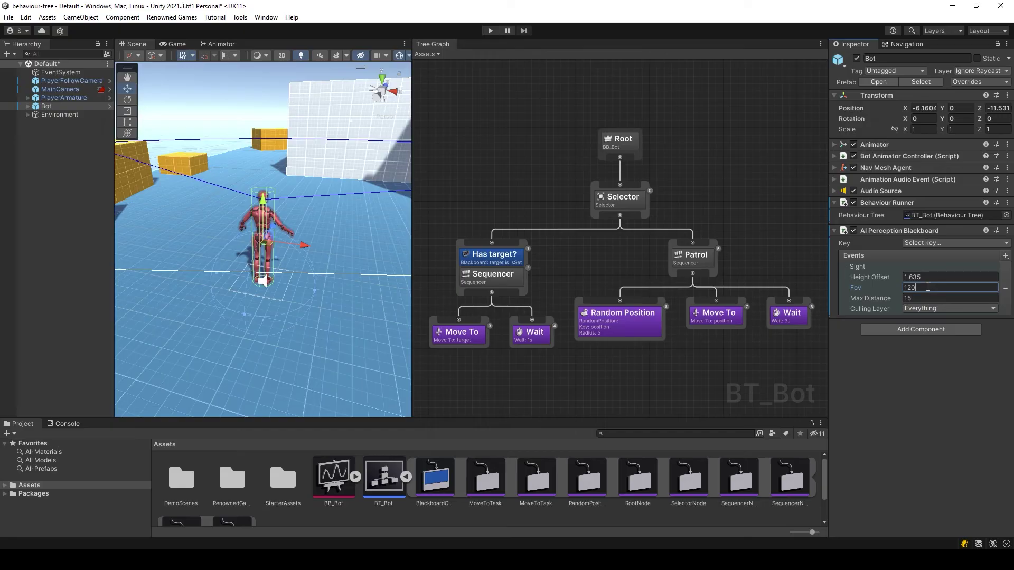
pyautogui.click(932, 242)
pyautogui.click(930, 280)
pyautogui.click(907, 357)
# Add an AI Perception Source component to PlayerArmature.
pyautogui.doubleClick(62, 97)
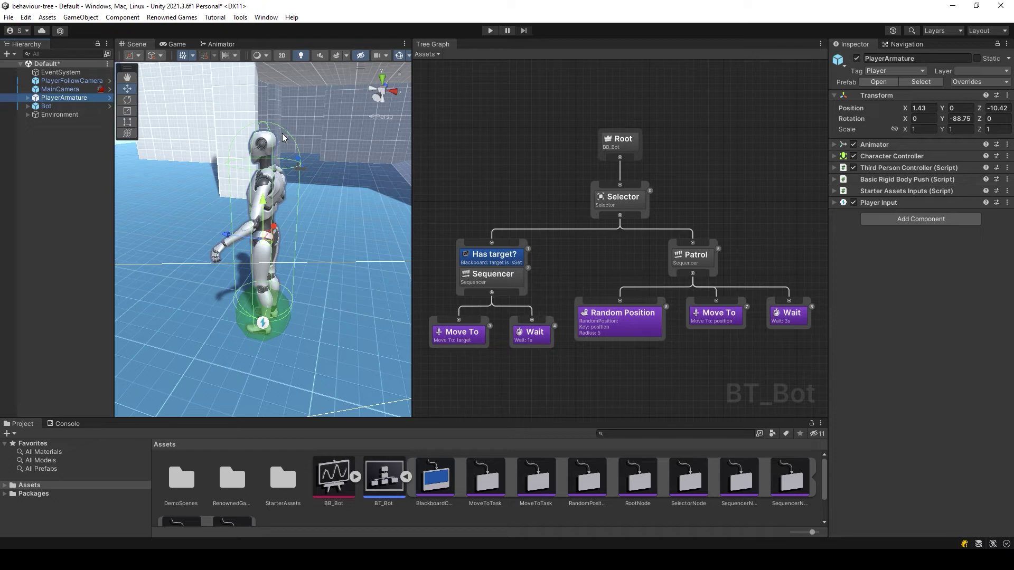
pyautogui.click(908, 220)
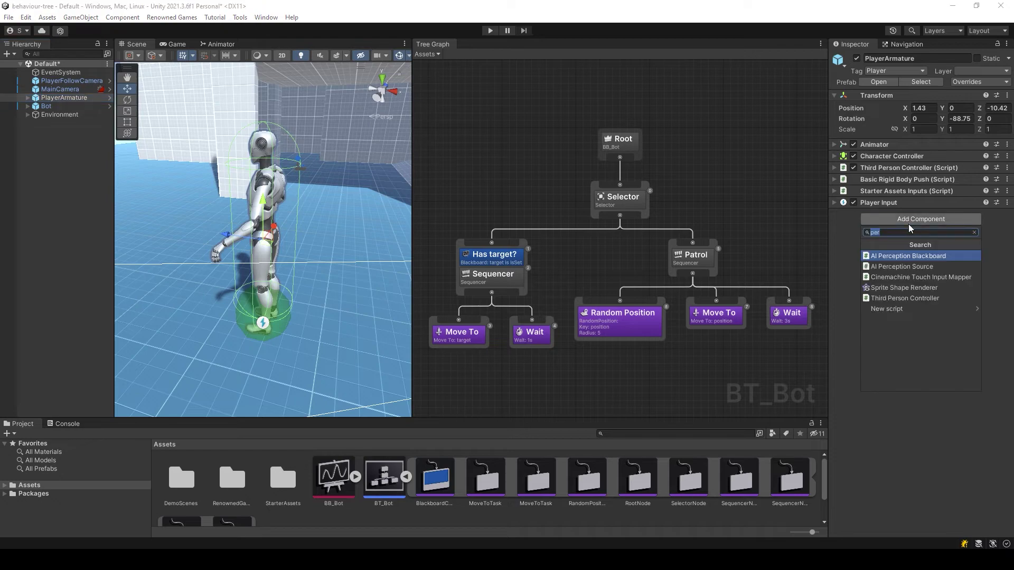
pyautogui.click(908, 267)
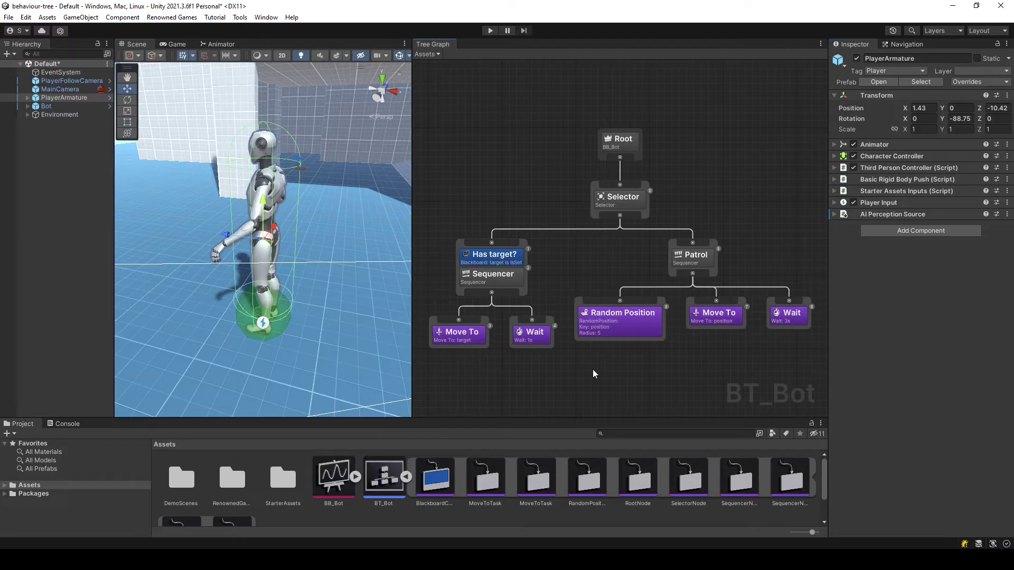
# Rename the "Has target?" Sequencer node as Pursue.
pyautogui.click(491, 280)
pyautogui.click(963, 112)
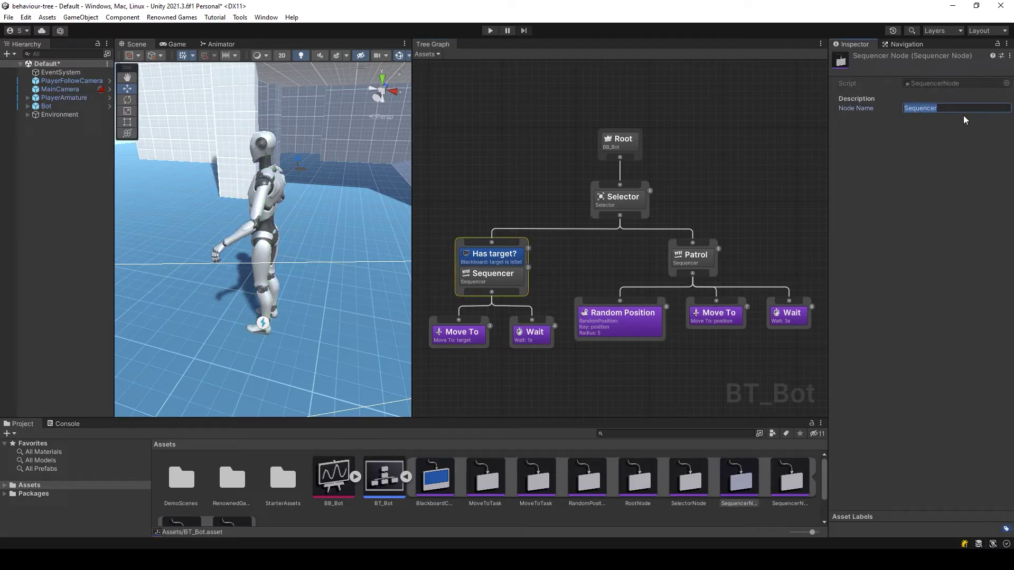
pyautogui.write('Pursue')
# Run the game with the Bot selected and move the player around it to test the patrol and pursue branches.
pyautogui.click(61, 106)
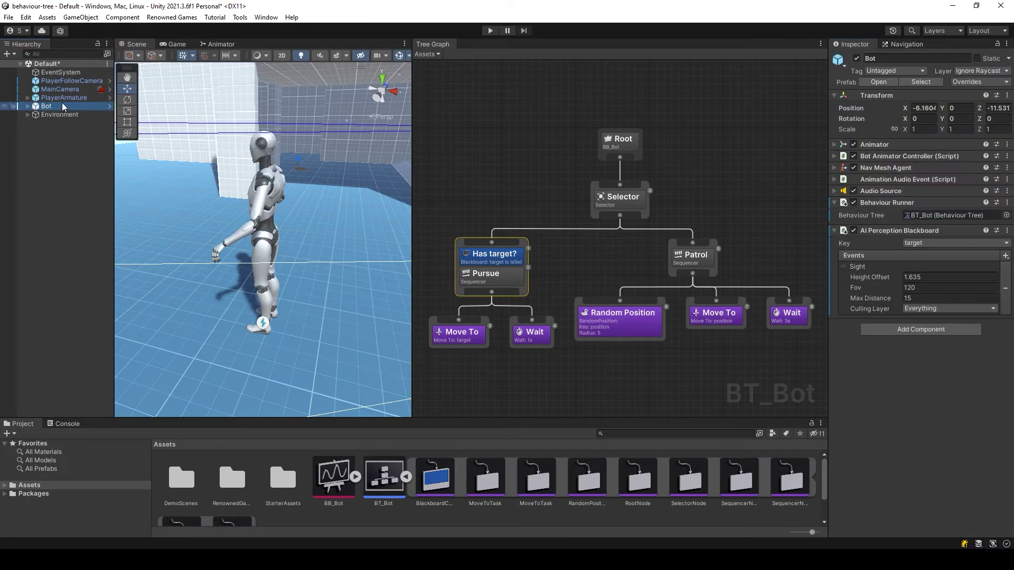
pyautogui.click(491, 30)
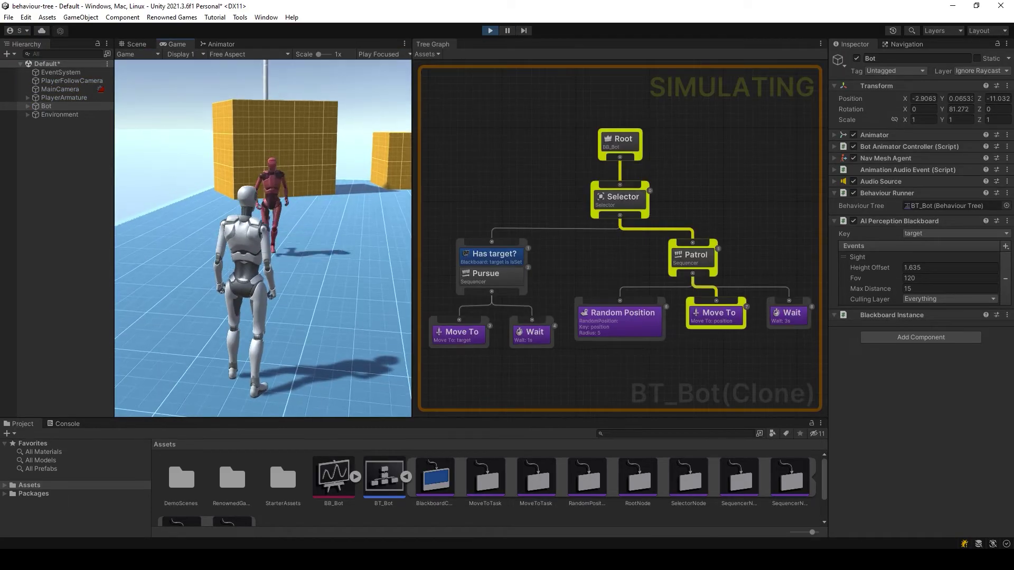
pyautogui.press('s')
pyautogui.press('w')
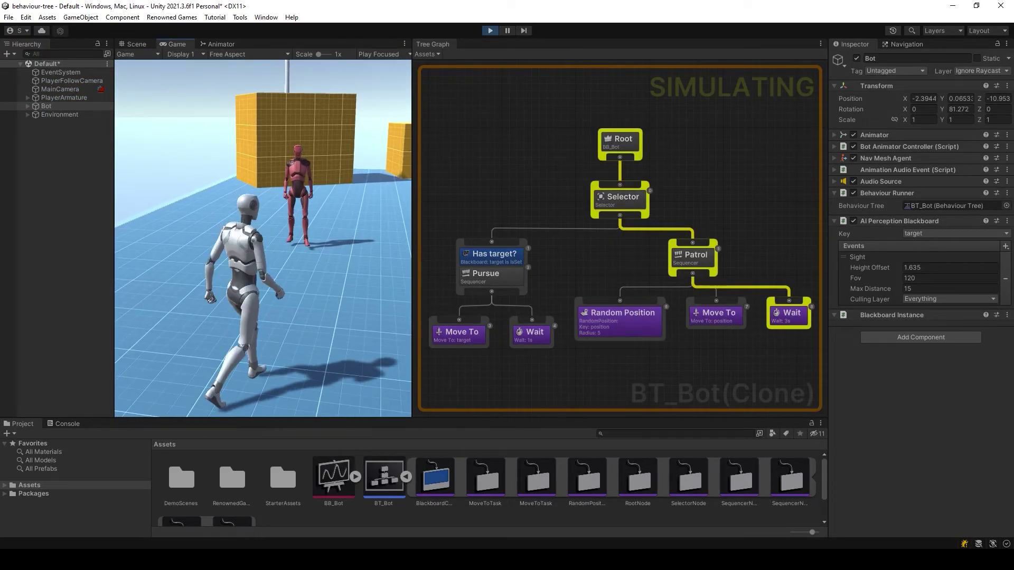
pyautogui.hotkey('shift', 's')
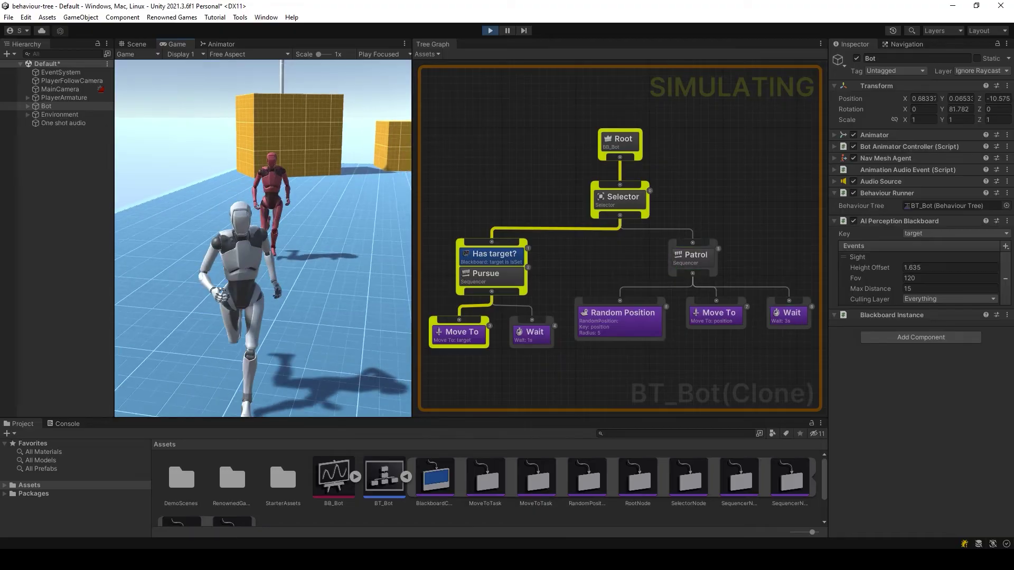
pyautogui.press('d')
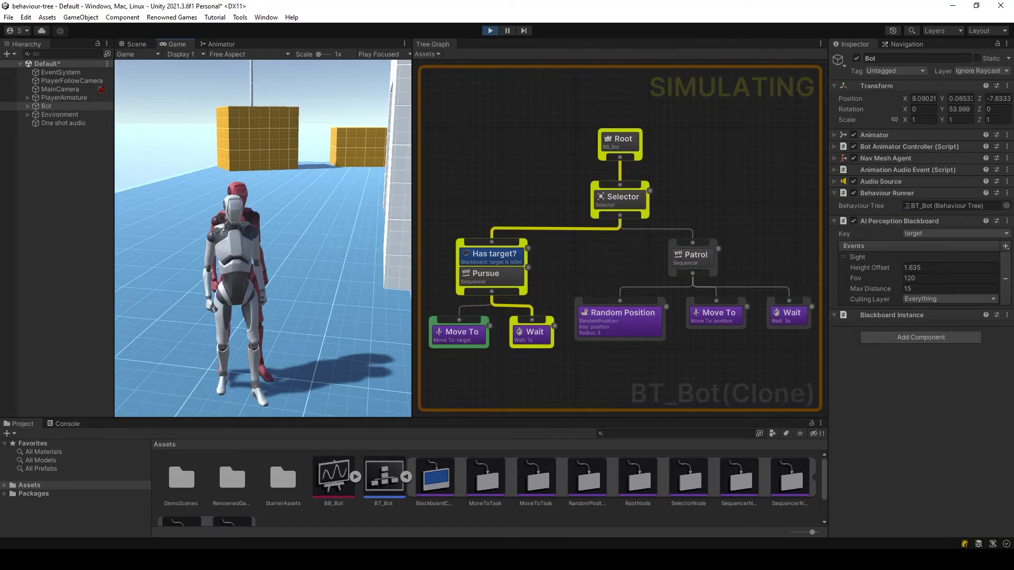
# Add a Detection Signal task before the Pursue branch's Move To and connect it to the Pursue Sequencer.
pyautogui.scroll(-3, 495, 143)
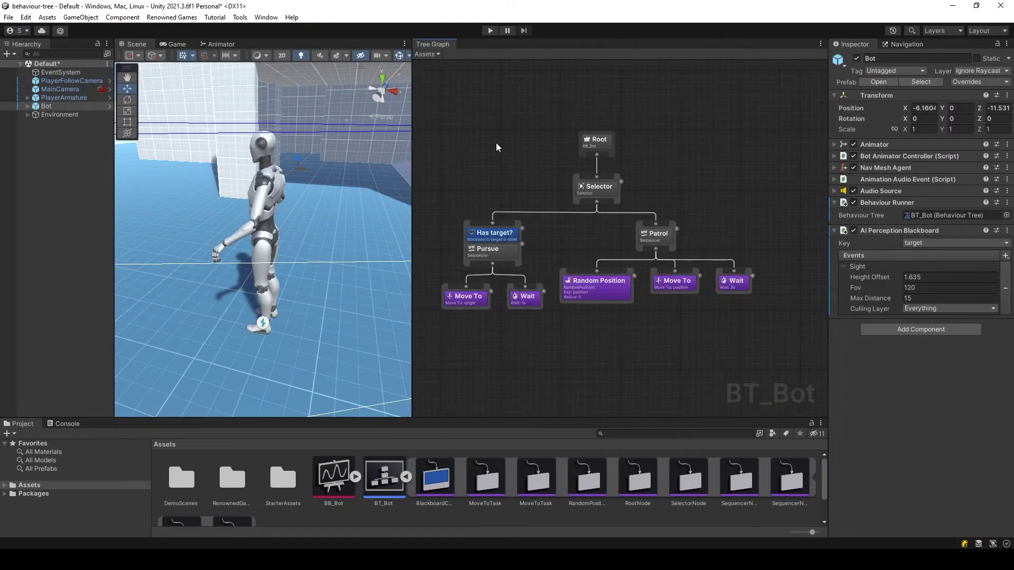
pyautogui.moveTo(496, 143); pyautogui.dragTo(534, 145, button='middle')
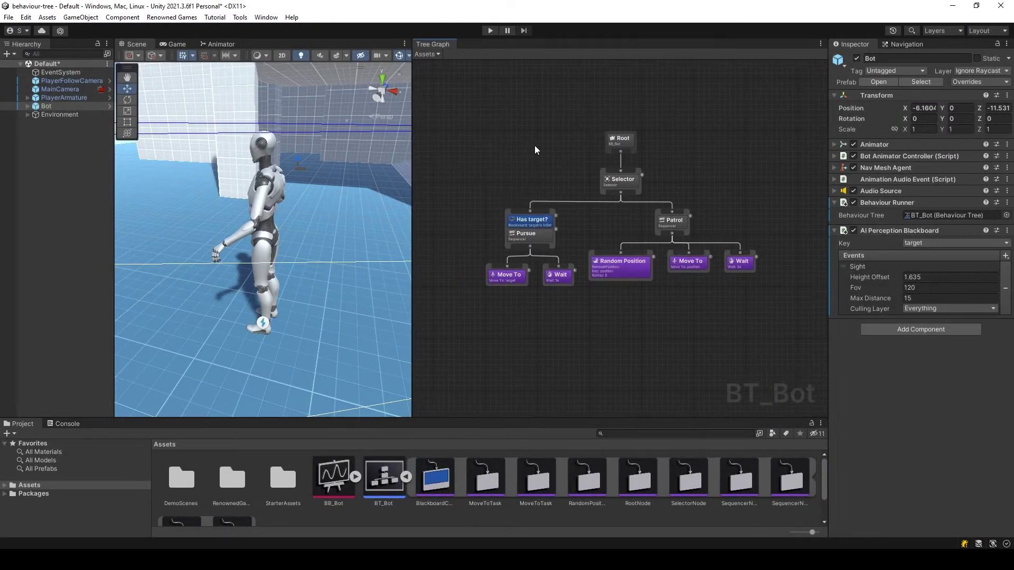
pyautogui.rightClick(433, 279)
pyautogui.click(450, 286)
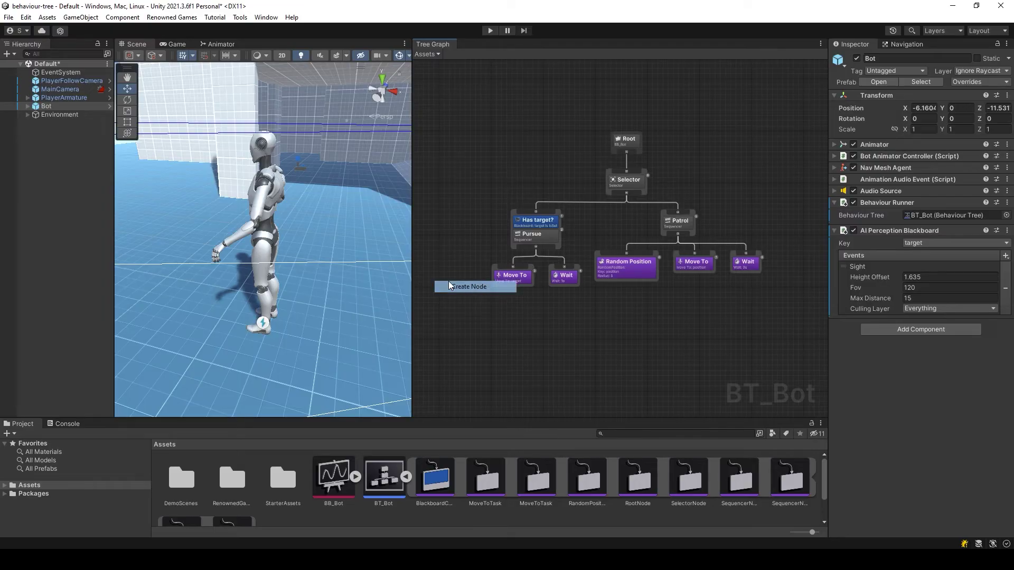
pyautogui.click(443, 296)
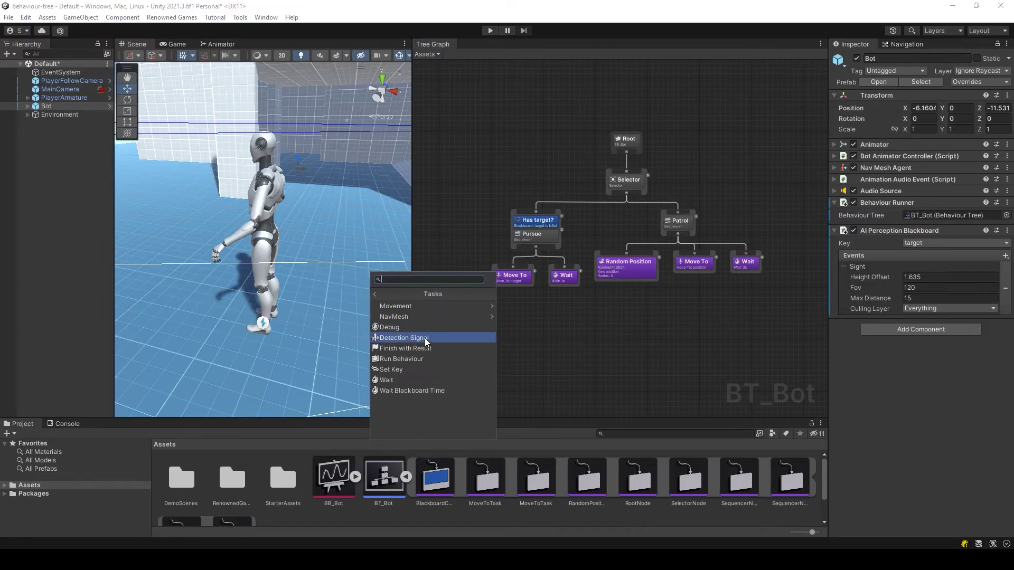
pyautogui.click(427, 340)
pyautogui.moveTo(475, 300); pyautogui.dragTo(554, 250)
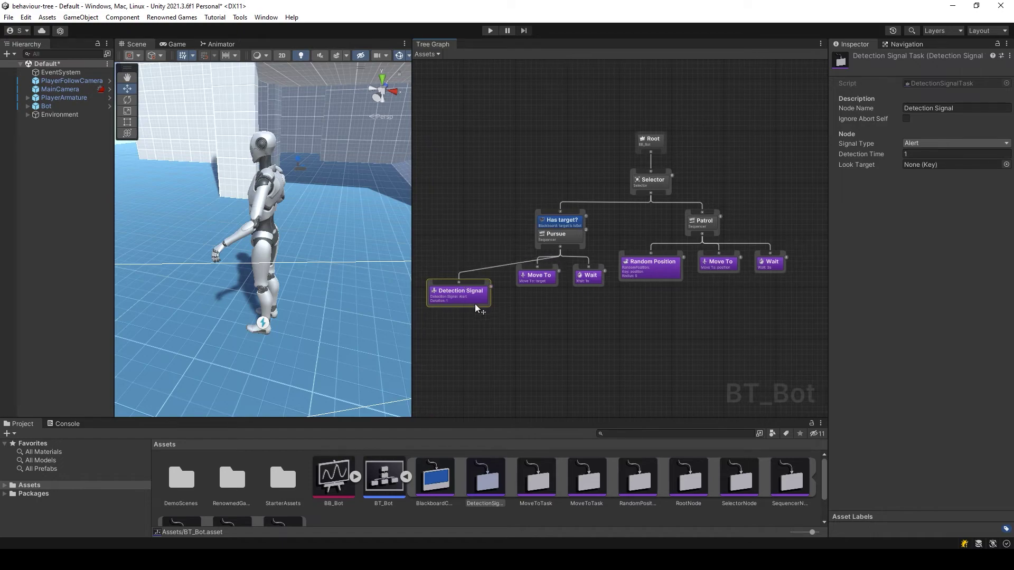
# Duplicate the Detection Signal task, connect the copy as Patrol's first child, and auto-arrange the graph.
pyautogui.hotkey('ctrl', 'd')
pyautogui.moveTo(475, 304); pyautogui.dragTo(703, 237)
pyautogui.rightClick(711, 310)
pyautogui.click(741, 341)
pyautogui.click(714, 324)
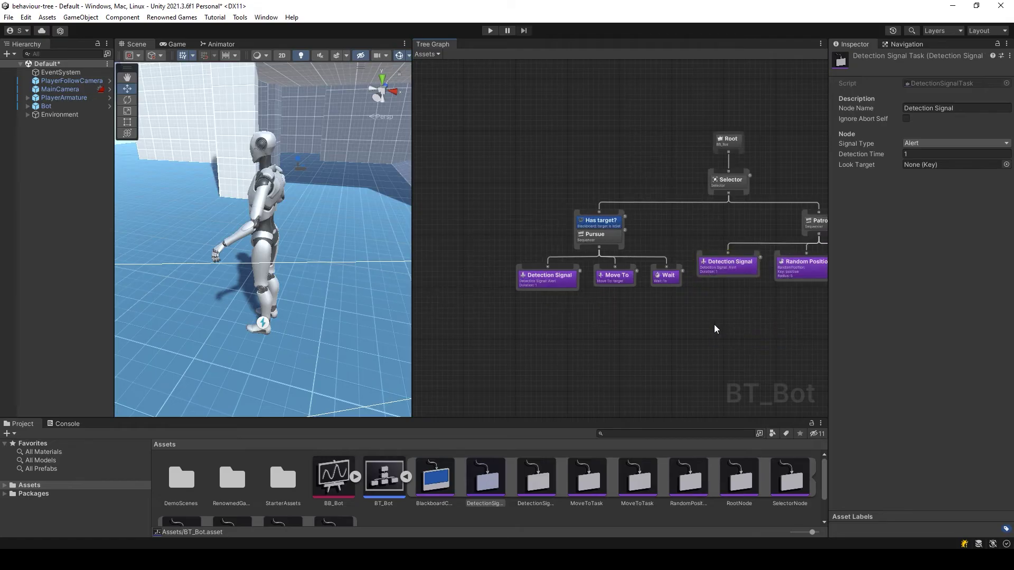
# Set the Pursue branch's Detection Signal to type Alert, Detection Time 5 and Look Target to the target key.
pyautogui.press('f')
pyautogui.scroll(2, 473, 312)
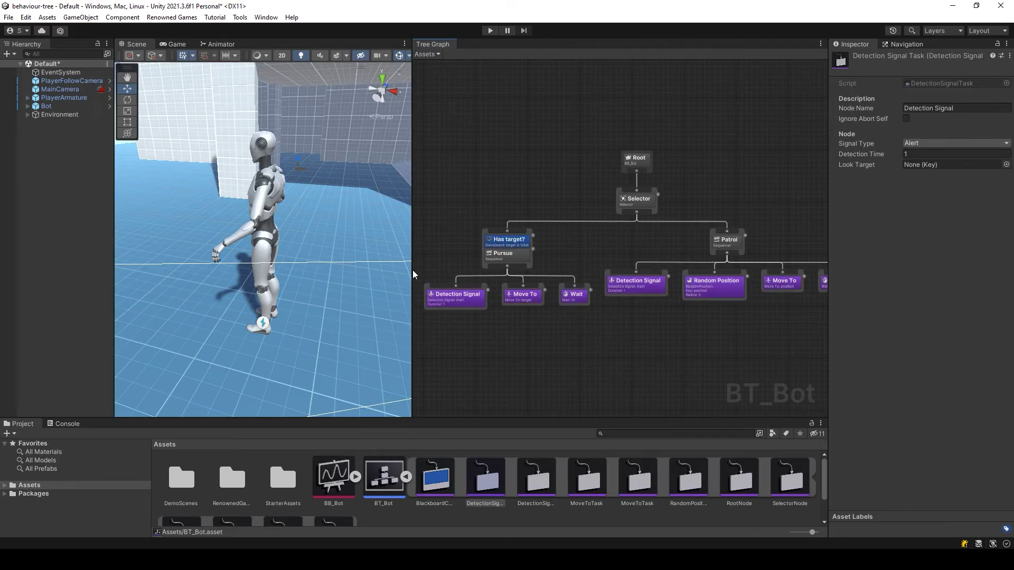
pyautogui.moveTo(413, 271); pyautogui.dragTo(301, 270)
pyautogui.click(373, 323)
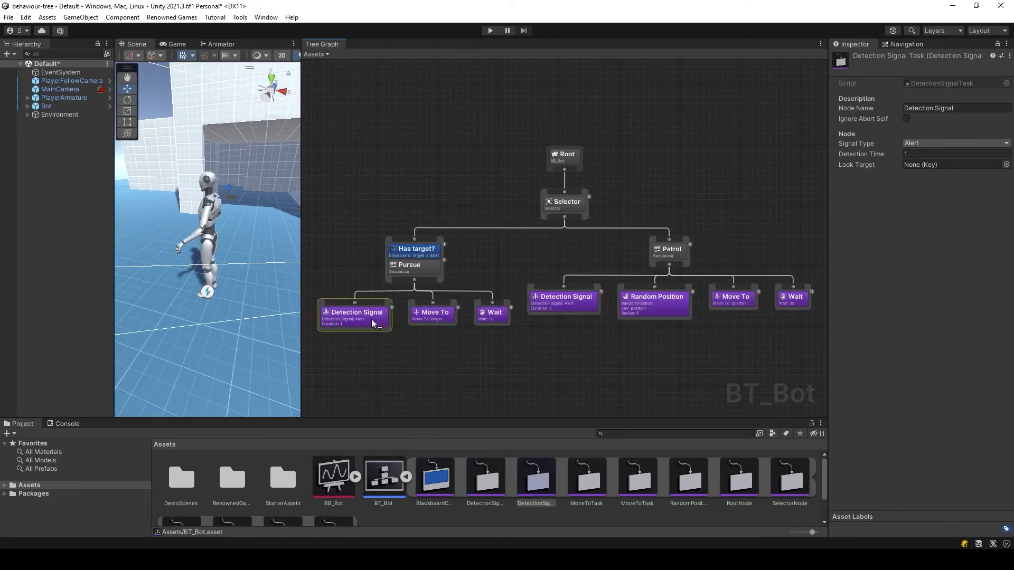
pyautogui.click(927, 144)
pyautogui.click(925, 153)
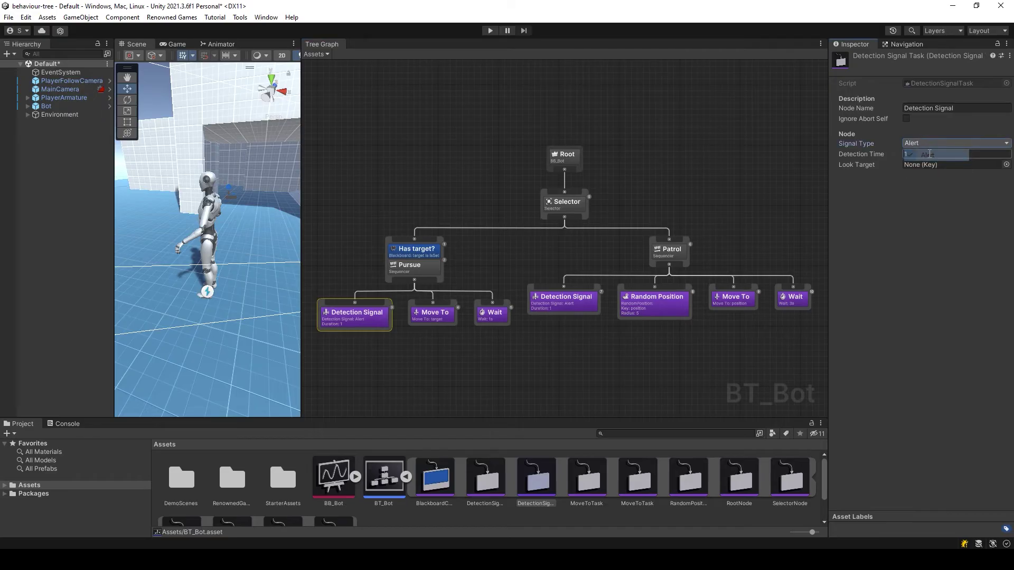
pyautogui.click(929, 154)
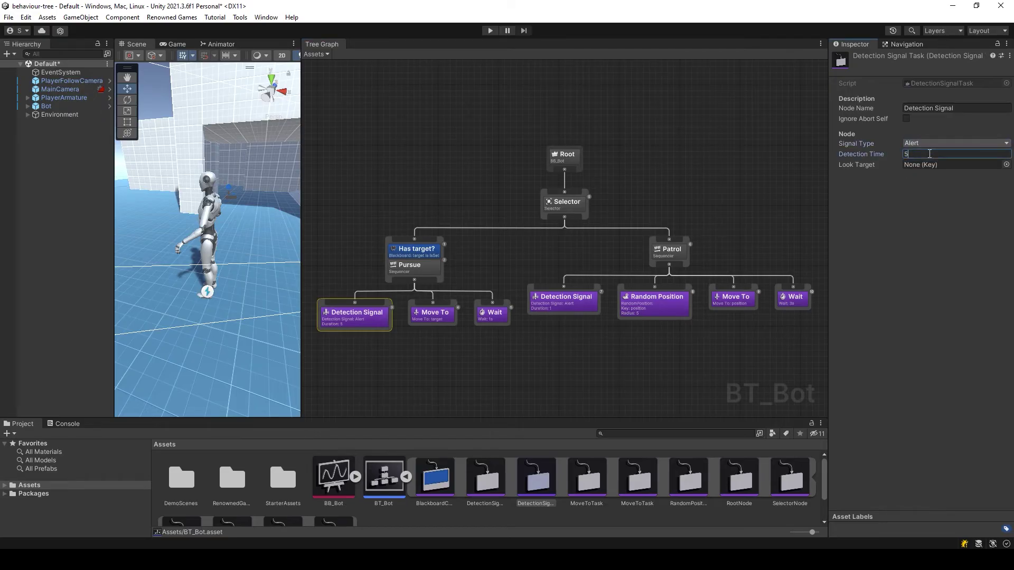
pyautogui.click(1006, 164)
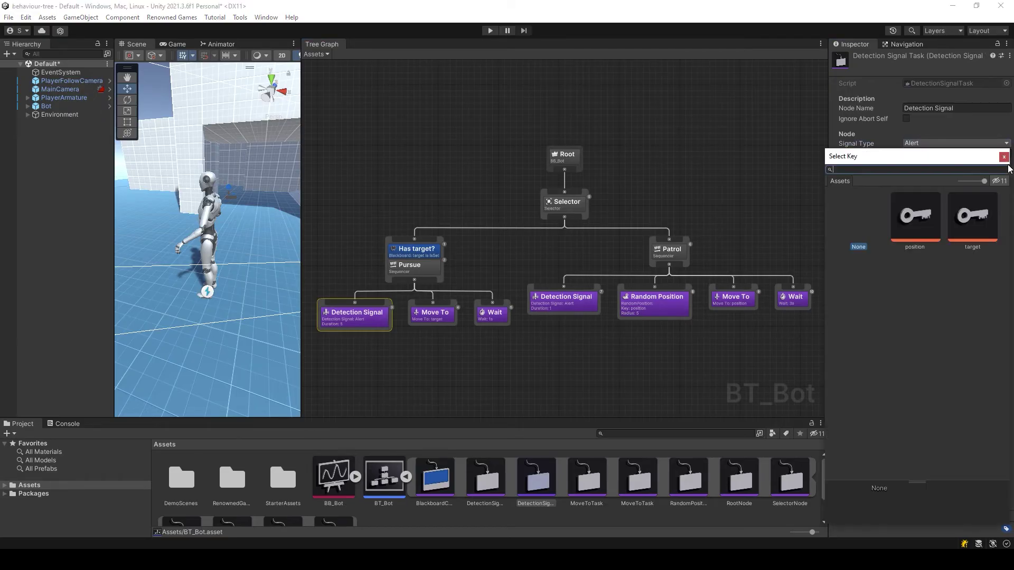
pyautogui.doubleClick(964, 210)
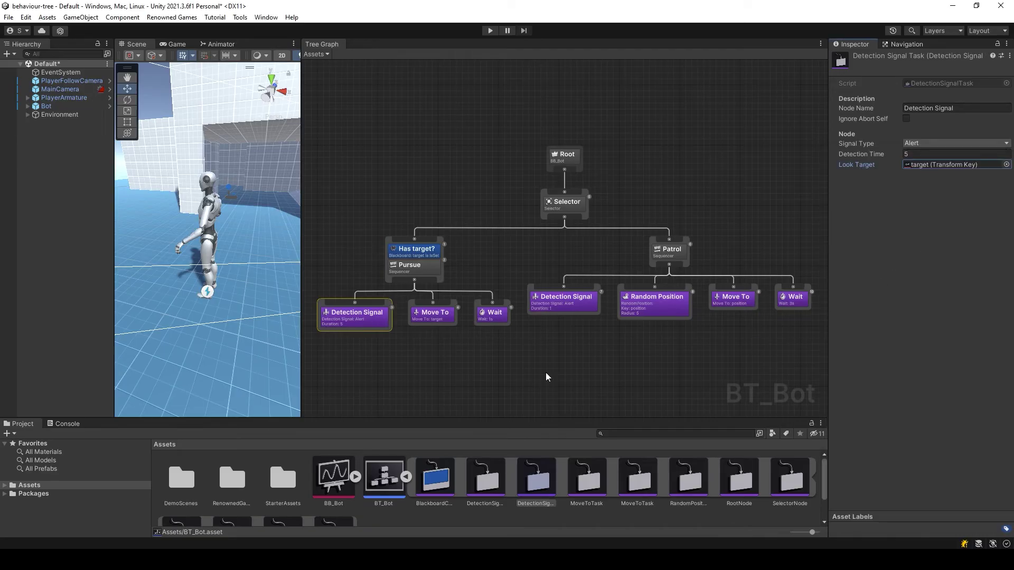
# Set the Patrol branch's Detection Signal to type Neutral with a Loss Time of 2.
pyautogui.moveTo(455, 363); pyautogui.dragTo(428, 361, button='middle')
pyautogui.click(427, 365)
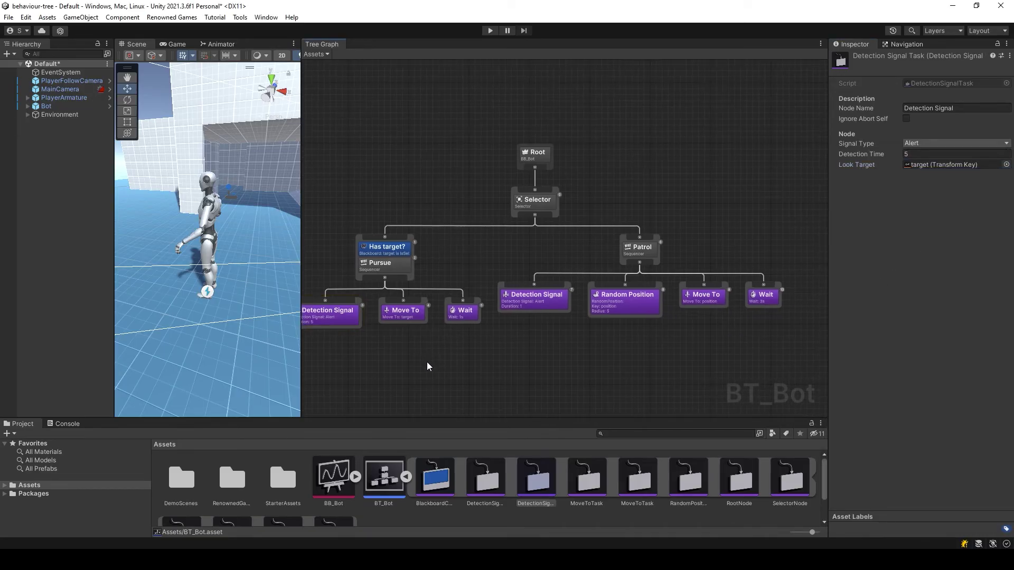
pyautogui.click(537, 309)
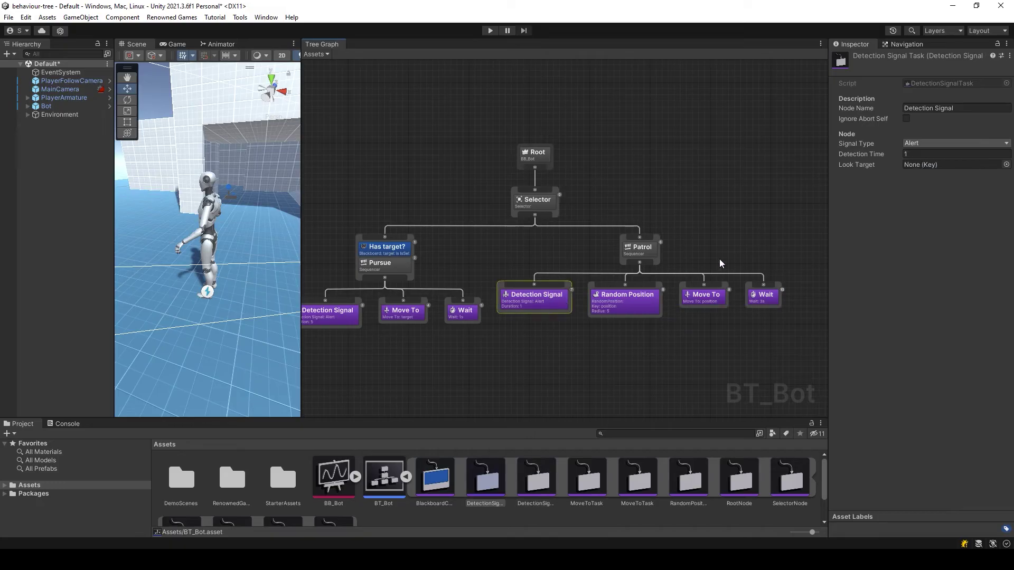
pyautogui.click(950, 141)
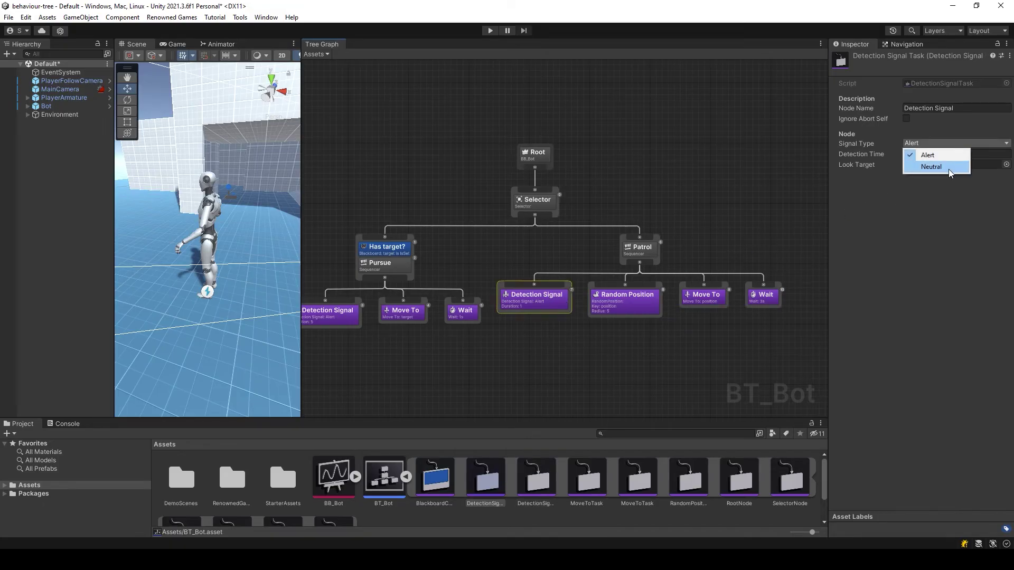
pyautogui.click(948, 168)
pyautogui.click(931, 156)
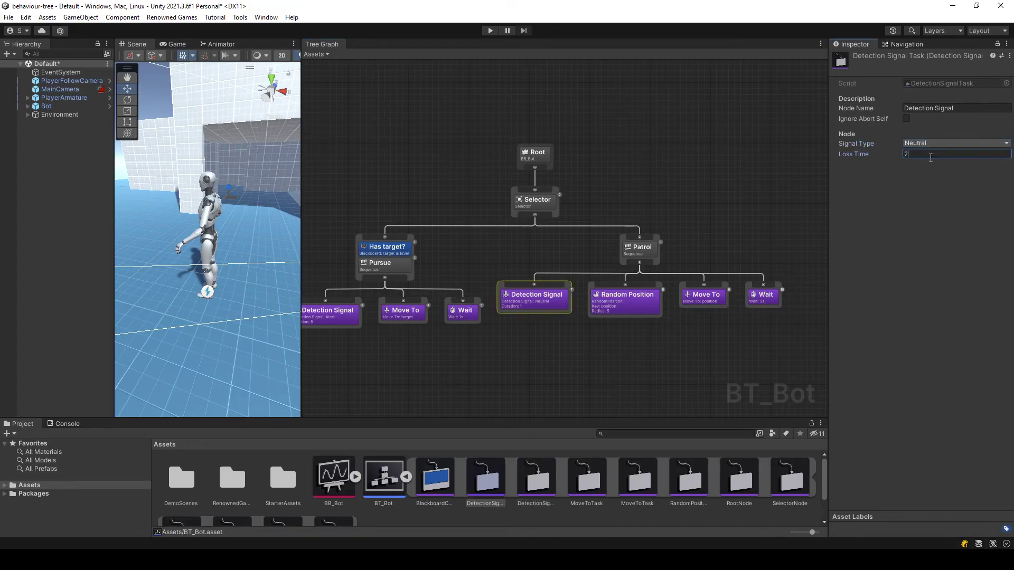
pyautogui.write('2')
pyautogui.click(809, 306)
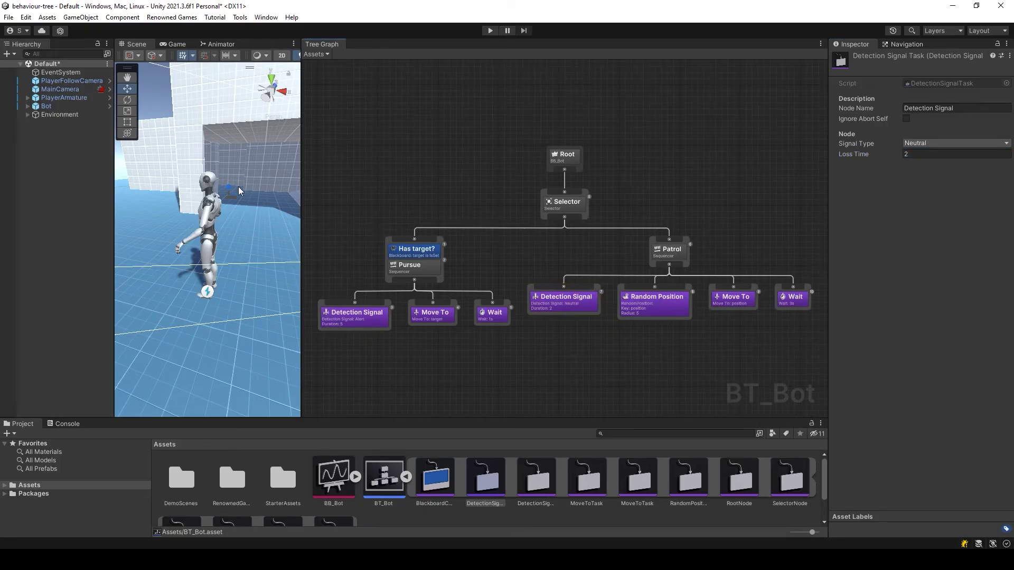
# Add an AI Detection Signal Image component to the Bot.
pyautogui.click(55, 106)
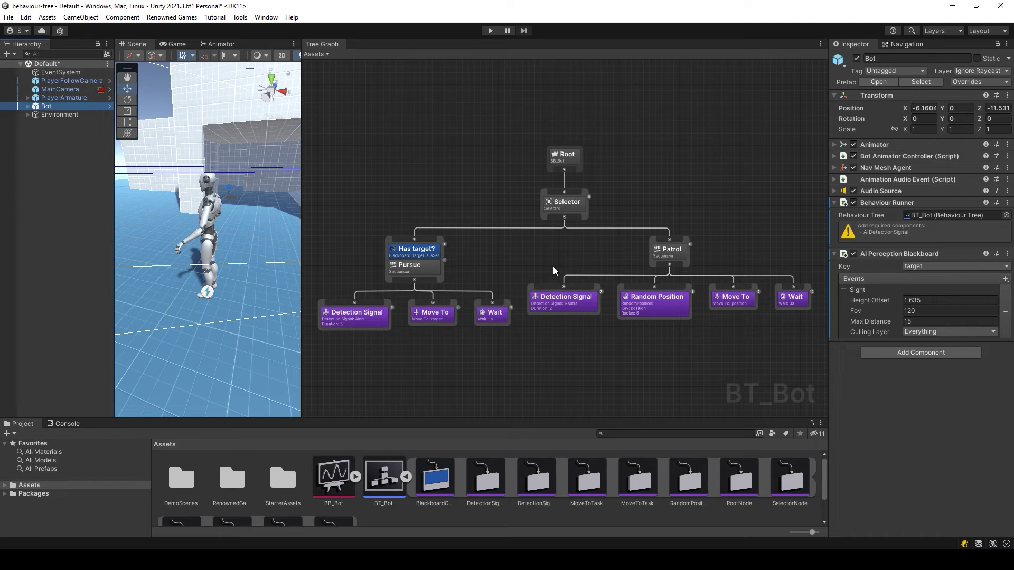
pyautogui.click(867, 352)
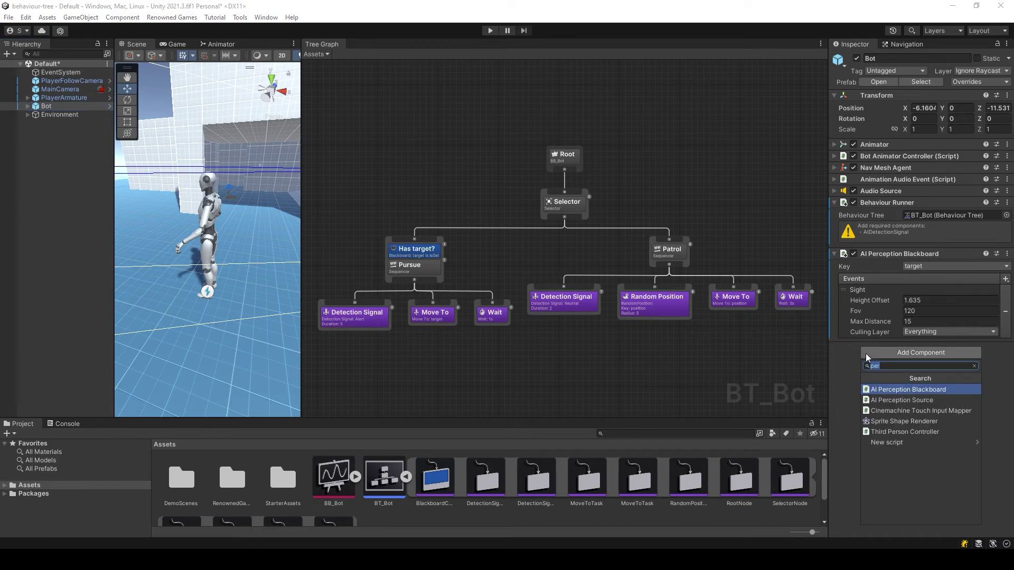
pyautogui.write('de')
pyautogui.press('Return')
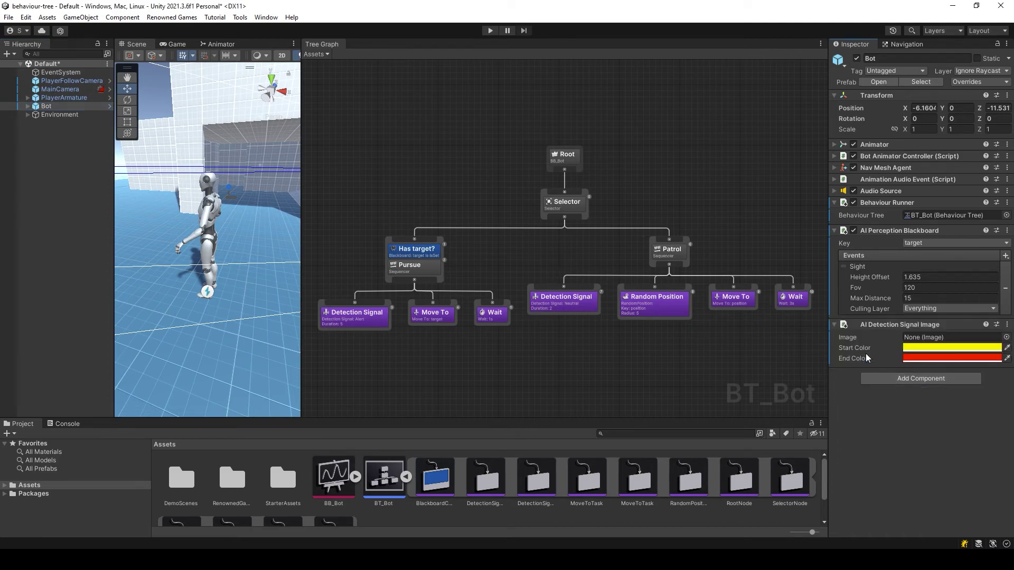
# Assign the Image under the Bot's Alert Canvas to the Image field of the AI Detection Signal Image component.
pyautogui.click(28, 106)
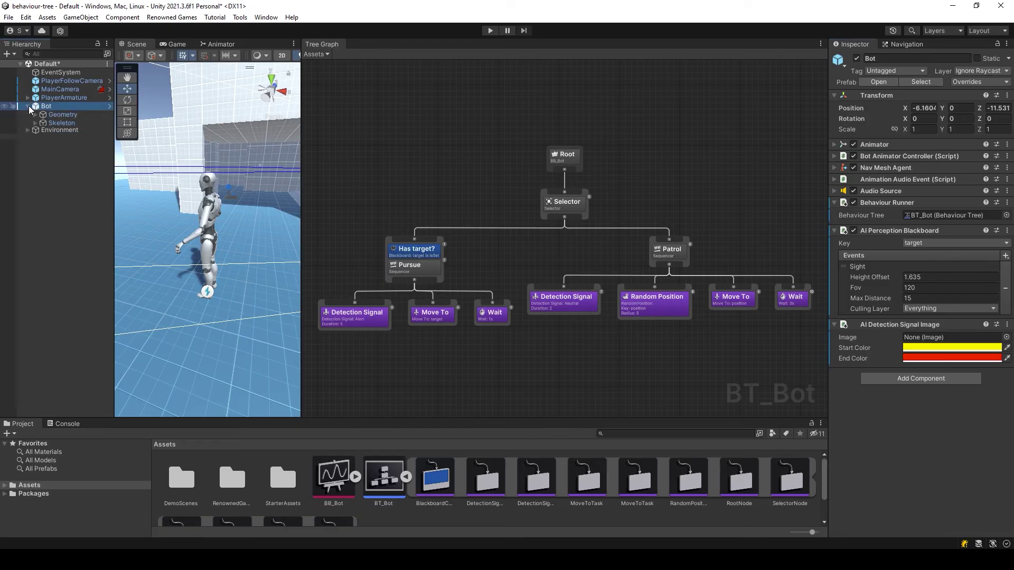
pyautogui.moveTo(62, 140); pyautogui.dragTo(946, 337)
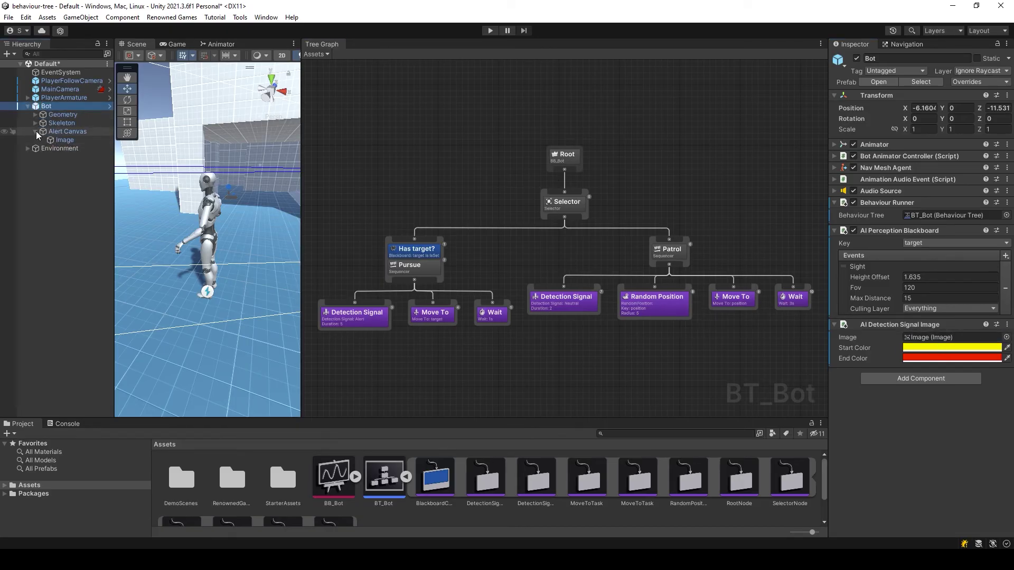
pyautogui.click(27, 106)
pyautogui.click(39, 135)
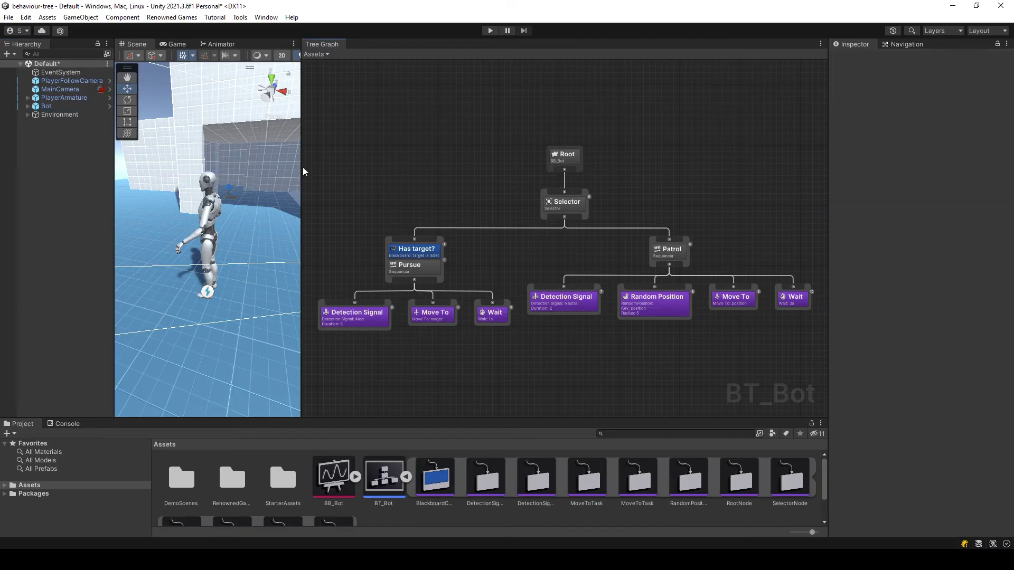
# Widen the scene view, play-test the selected Bot's detection signal and pursuit of the player, and end the simulation.
pyautogui.moveTo(302, 170); pyautogui.dragTo(344, 167)
pyautogui.click(79, 106)
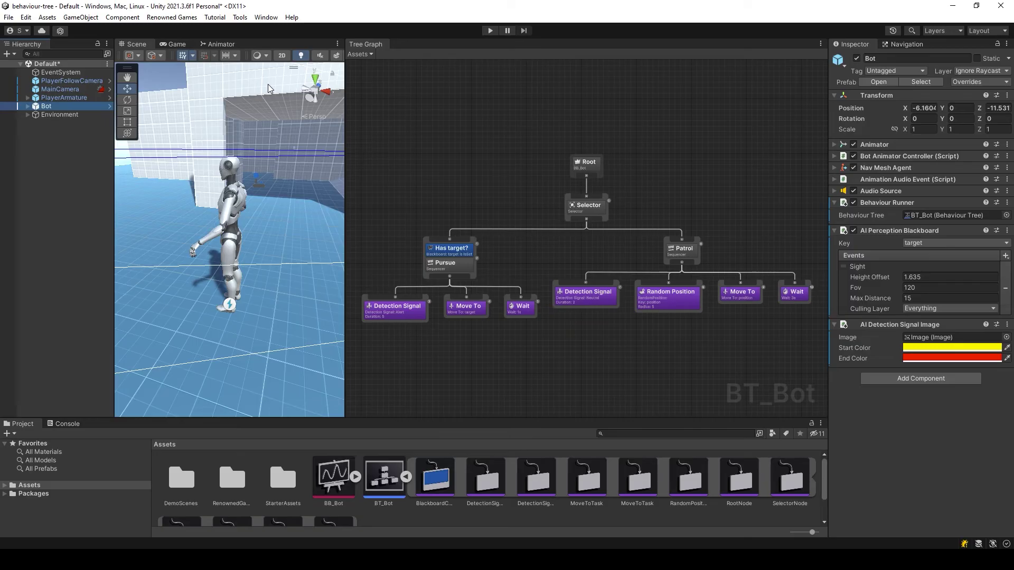
pyautogui.click(490, 31)
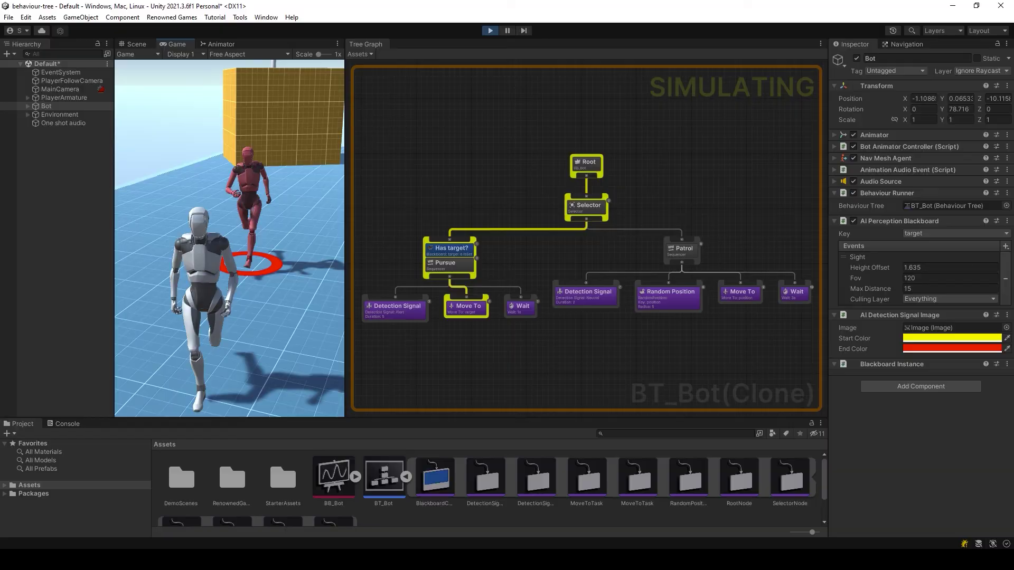
pyautogui.hotkey('ctrl', 'p')
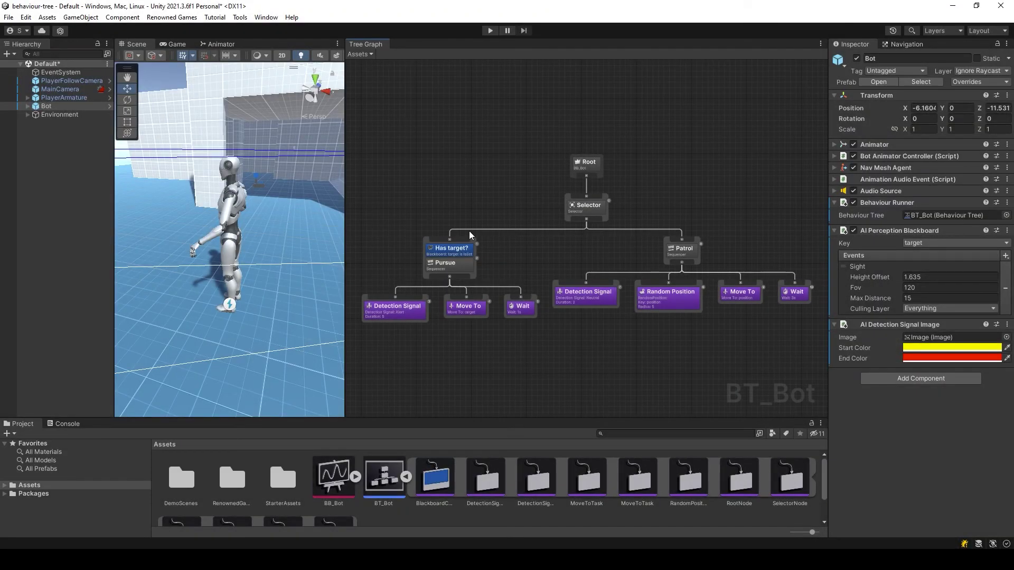
# Set the Has target? decorator's Observer Abort to Both and auto-arrange the tree graph.
pyautogui.click(466, 251)
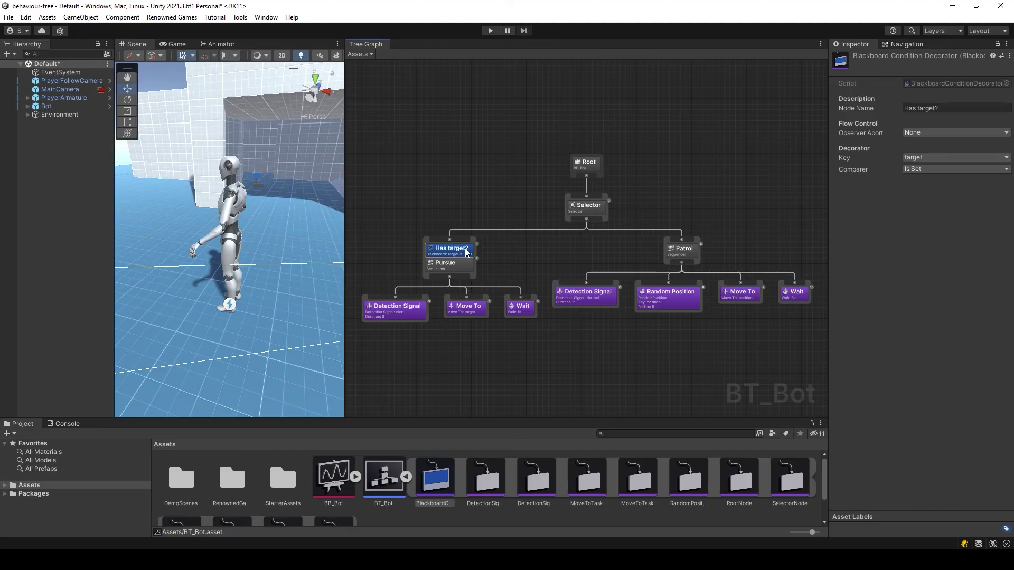
pyautogui.click(918, 134)
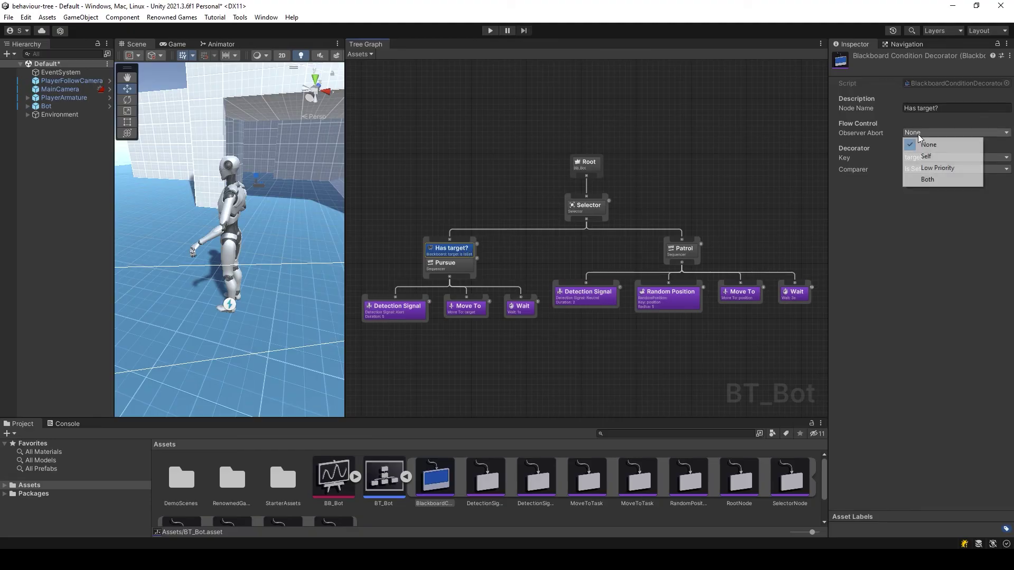
pyautogui.click(933, 184)
pyautogui.rightClick(487, 166)
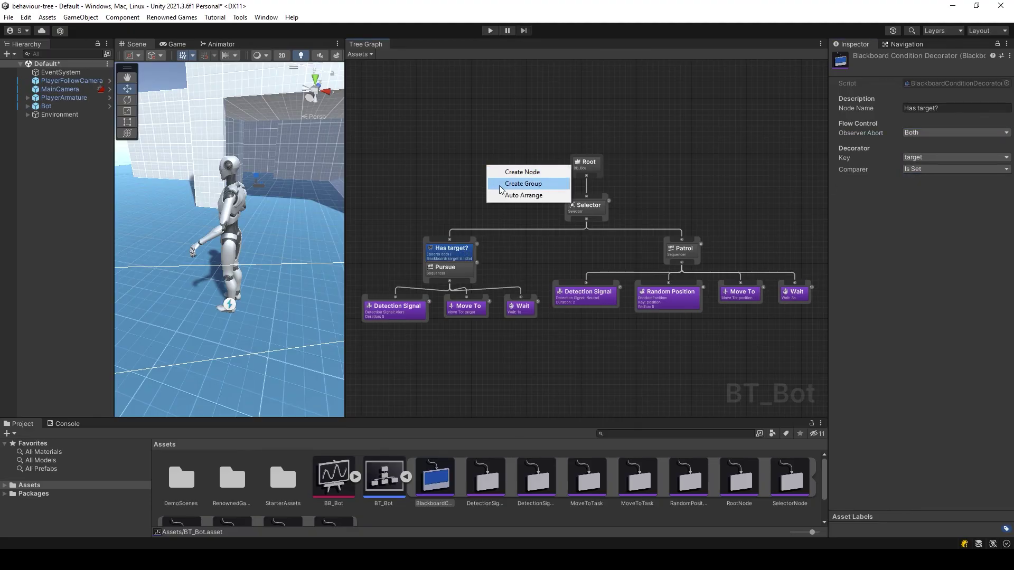
pyautogui.click(502, 195)
# Run the simulation with the Bot selected and move the player in and out of its sight to test switching between Patrol and Pursue.
pyautogui.click(64, 106)
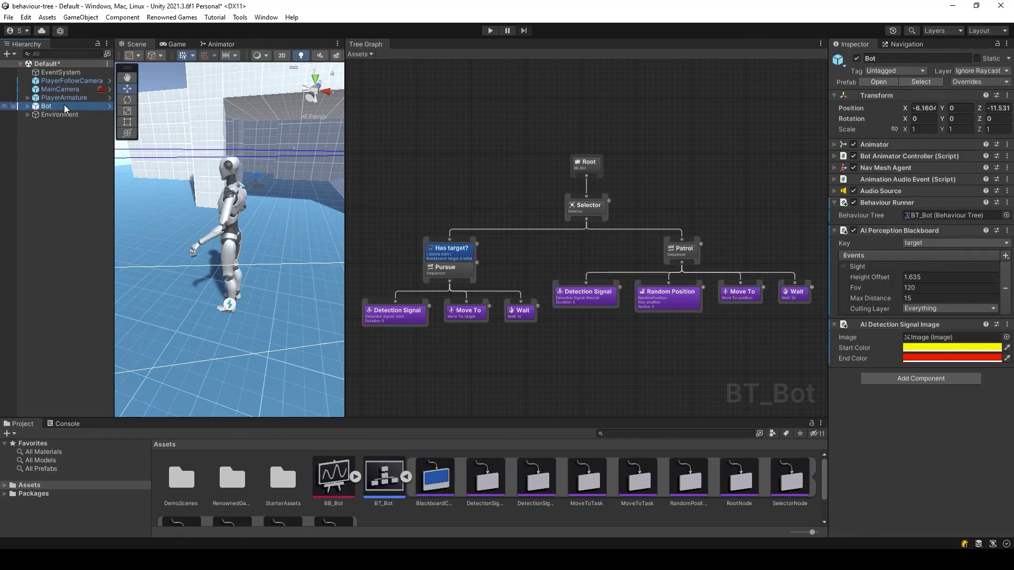
pyautogui.click(488, 32)
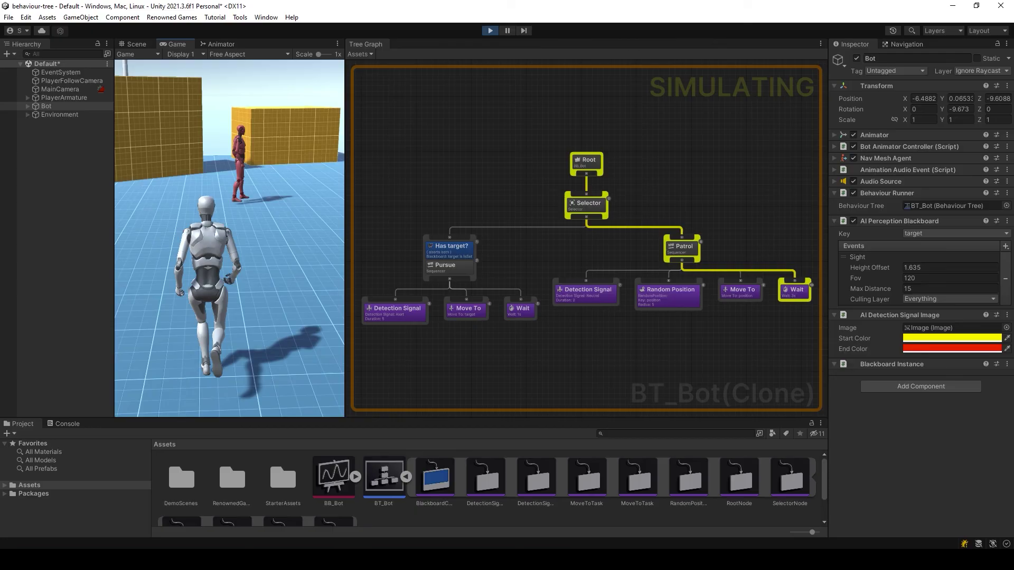
pyautogui.press('d')
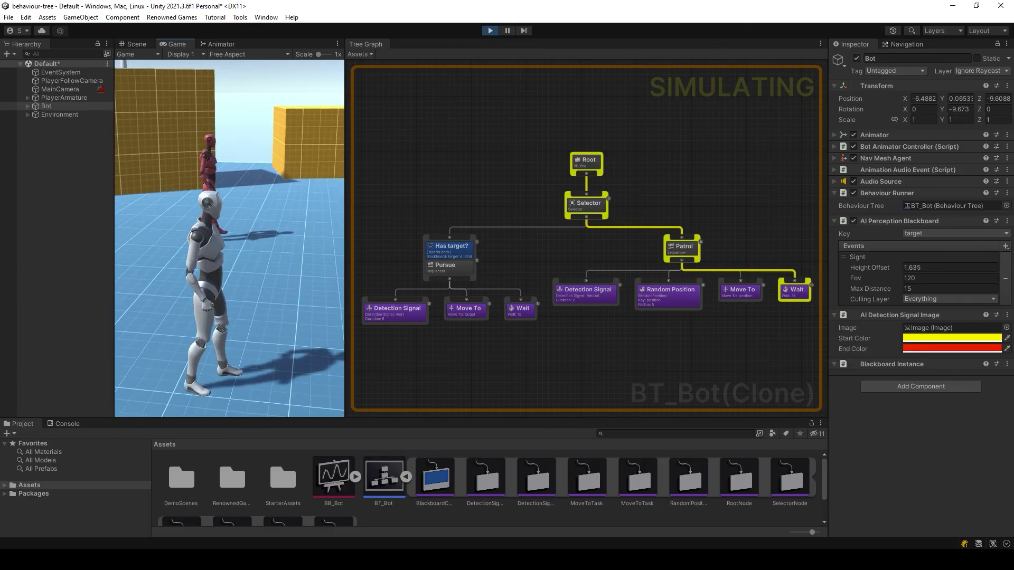
pyautogui.press('d')
pyautogui.press('d')
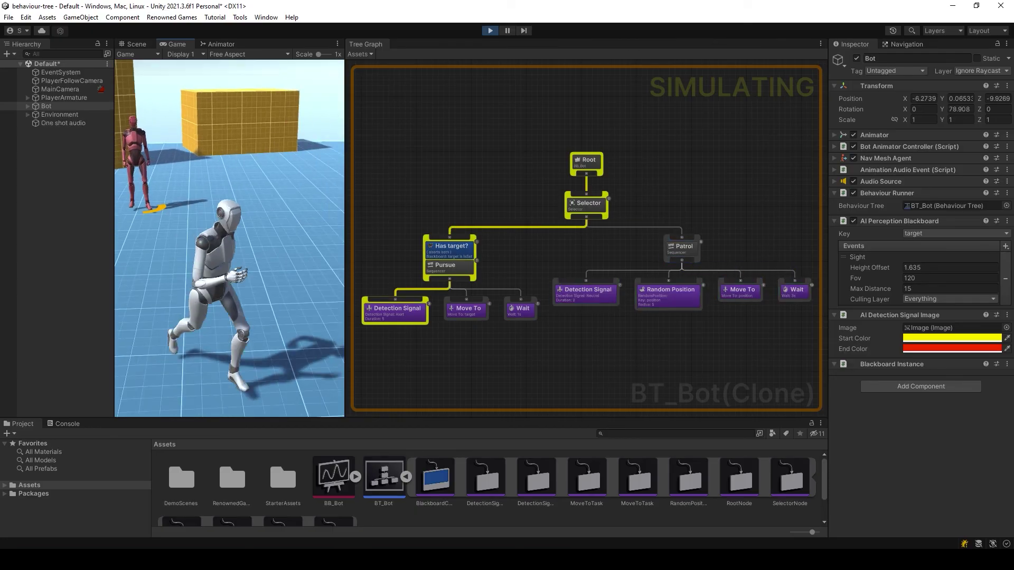
pyautogui.press('s')
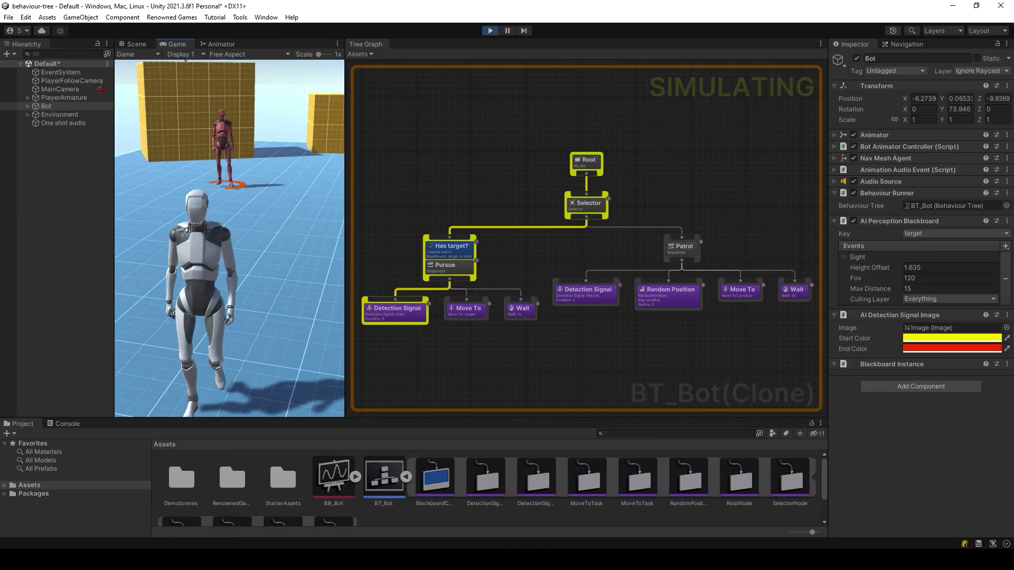
pyautogui.press('d')
pyautogui.press('a')
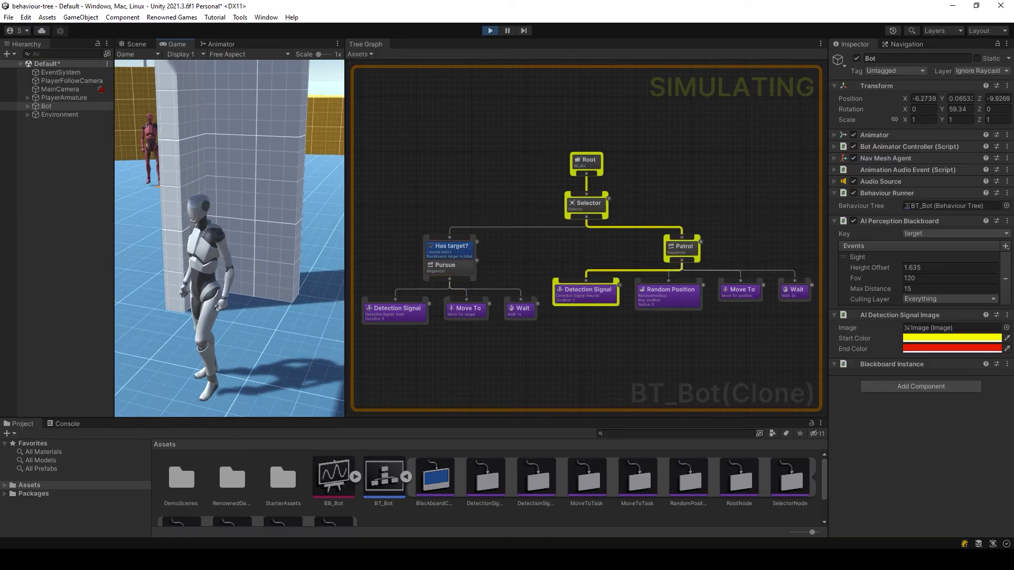
pyautogui.press('d')
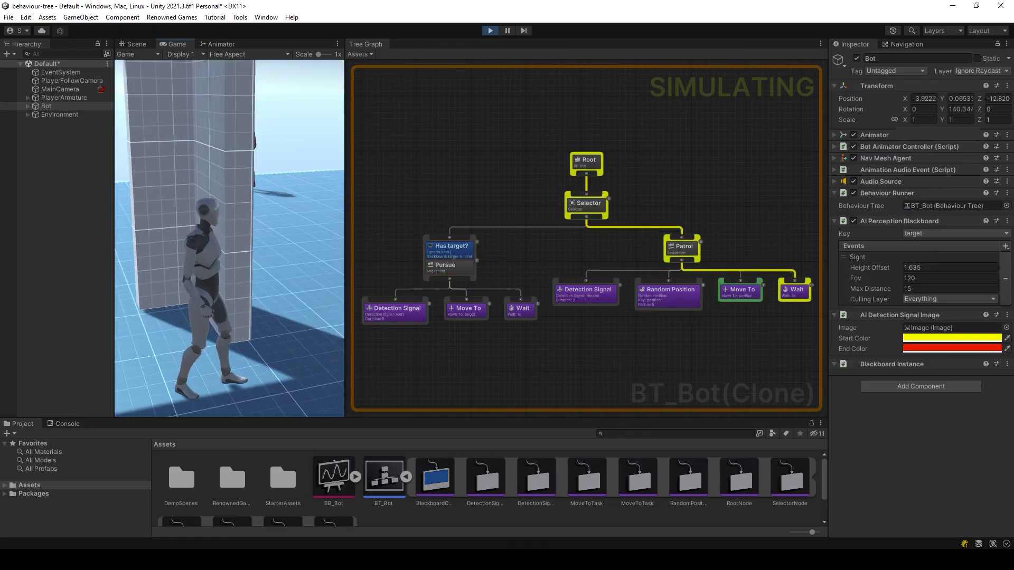
pyautogui.press('w')
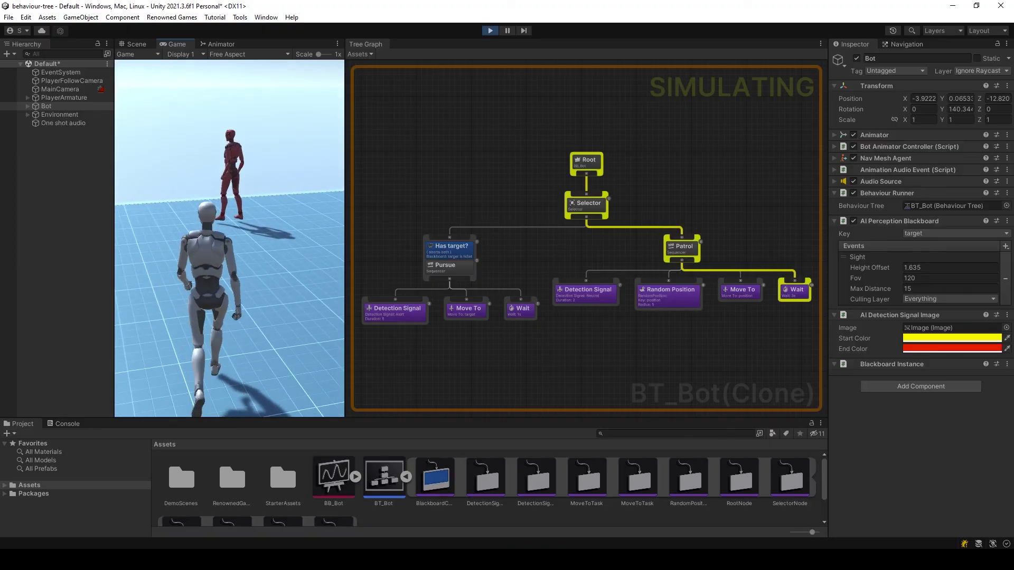
pyautogui.press('d')
pyautogui.press('w')
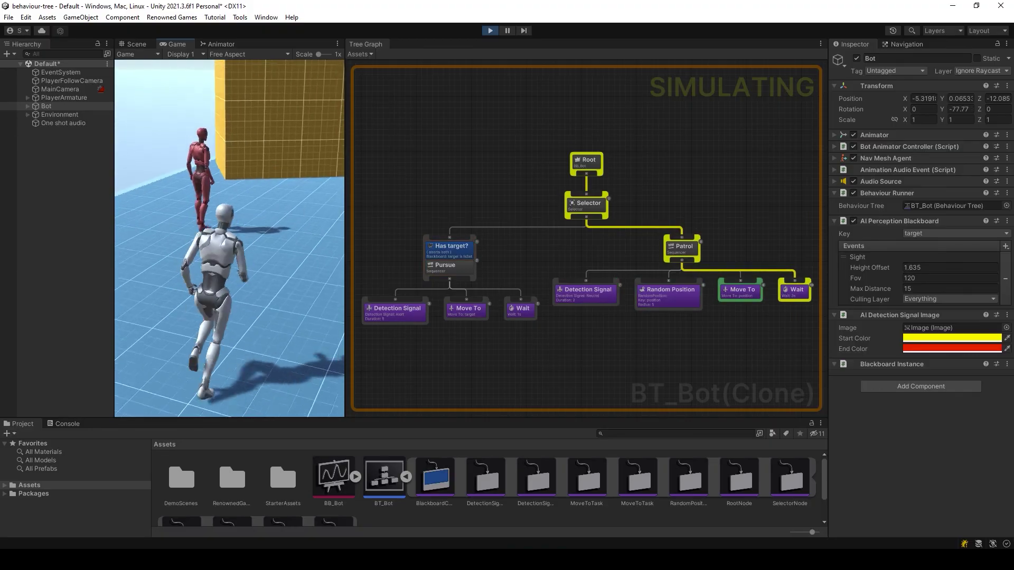
pyautogui.press('a')
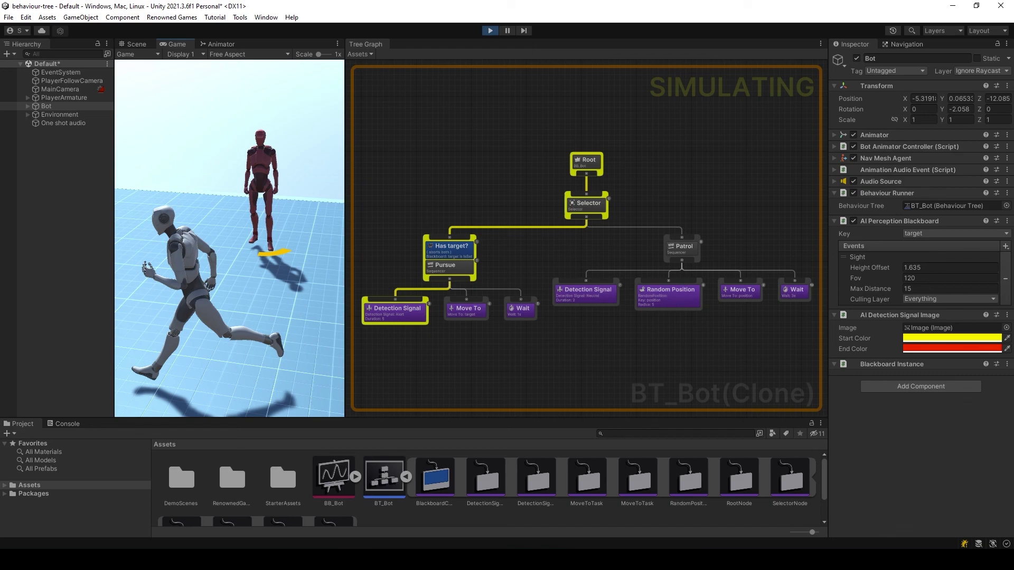